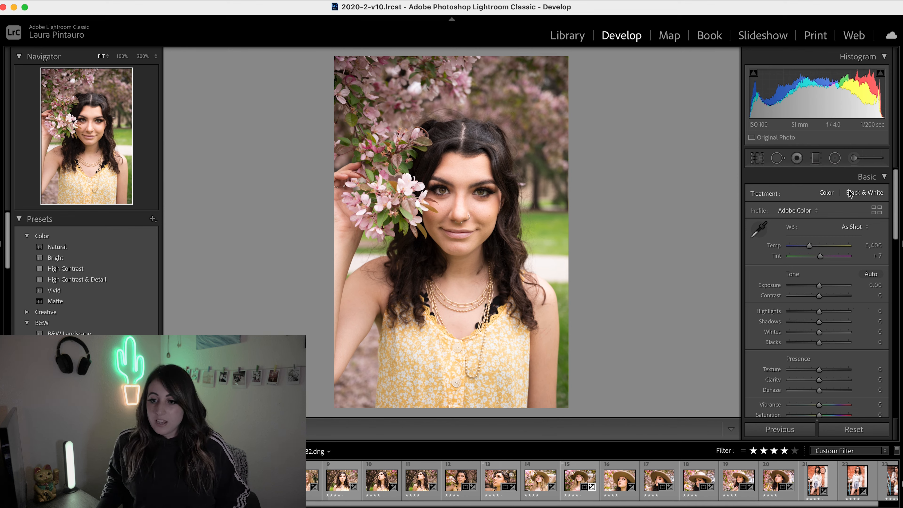
- Enable lens profile corrections, keeping Nikon as the make and the AF-S NIKKOR 50mm f/1.8G as the model and profile
left_click_drag(897, 211, 887, 348)
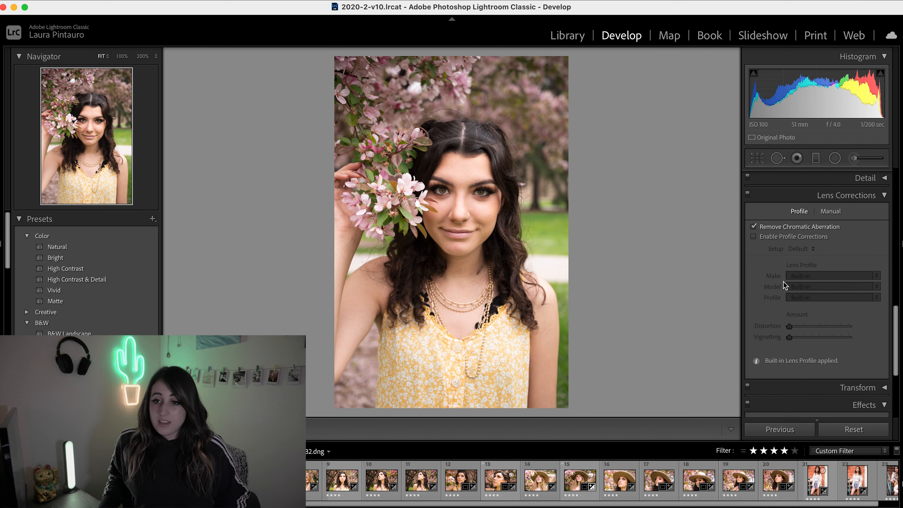
left_click(753, 238)
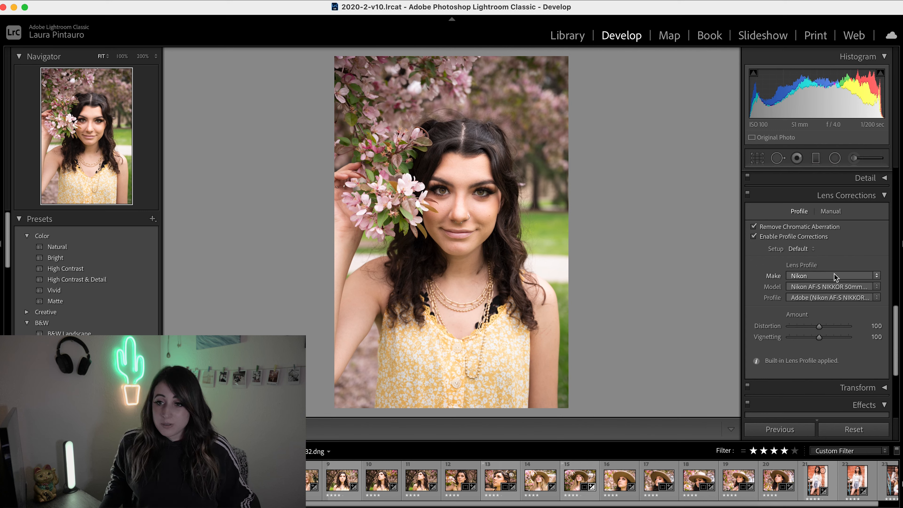
left_click(813, 277)
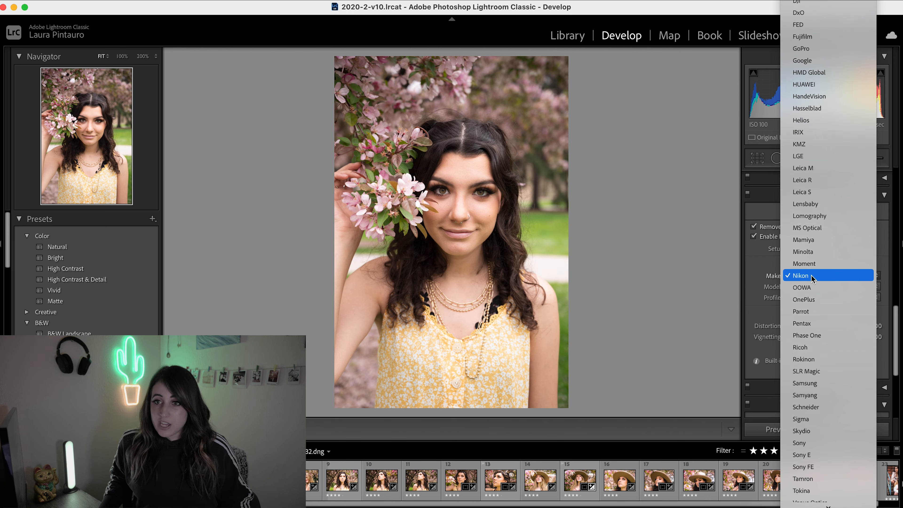
left_click(813, 276)
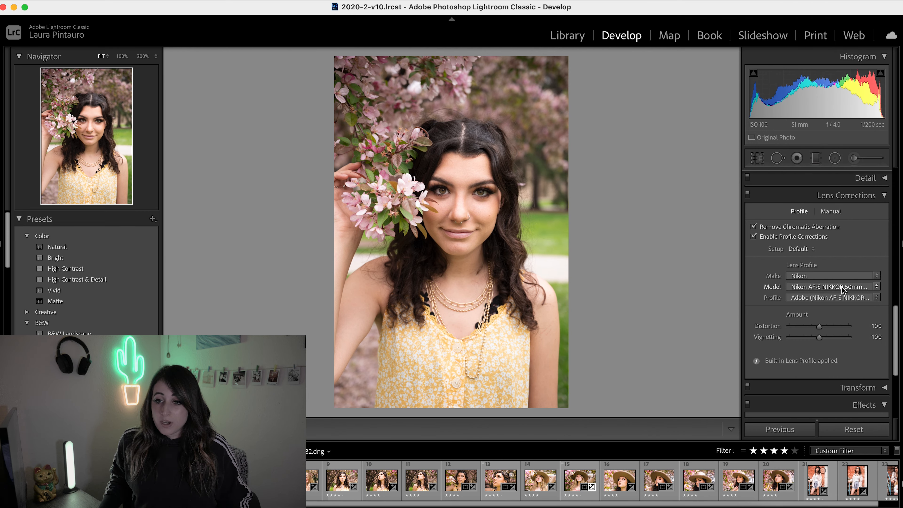
left_click(841, 287)
left_click(706, 292)
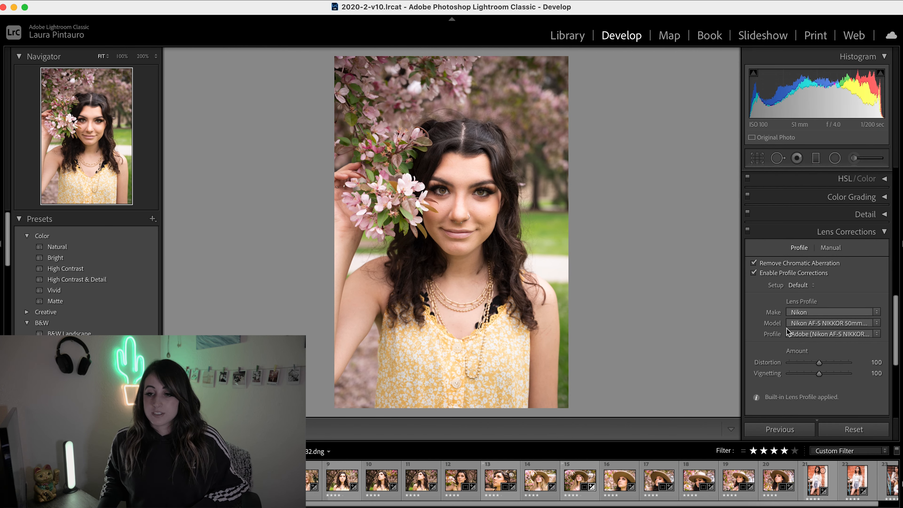
left_click(805, 336)
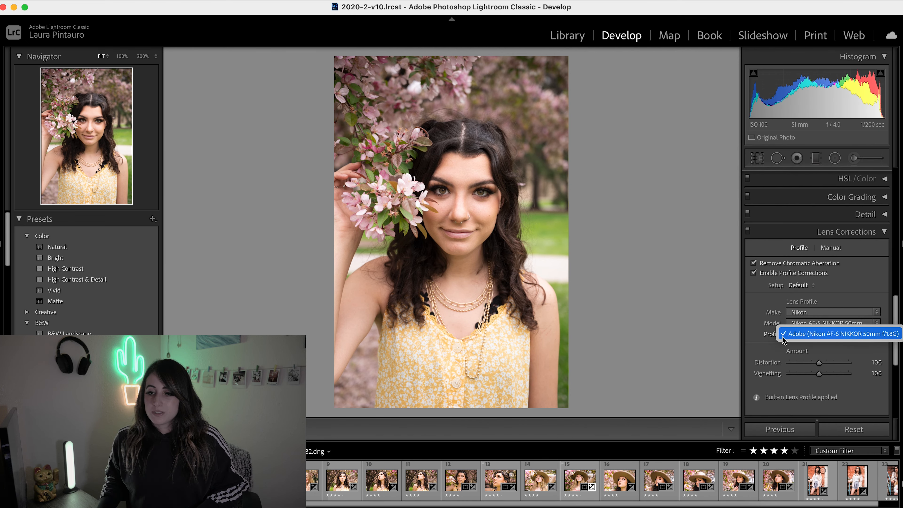
left_click(768, 349)
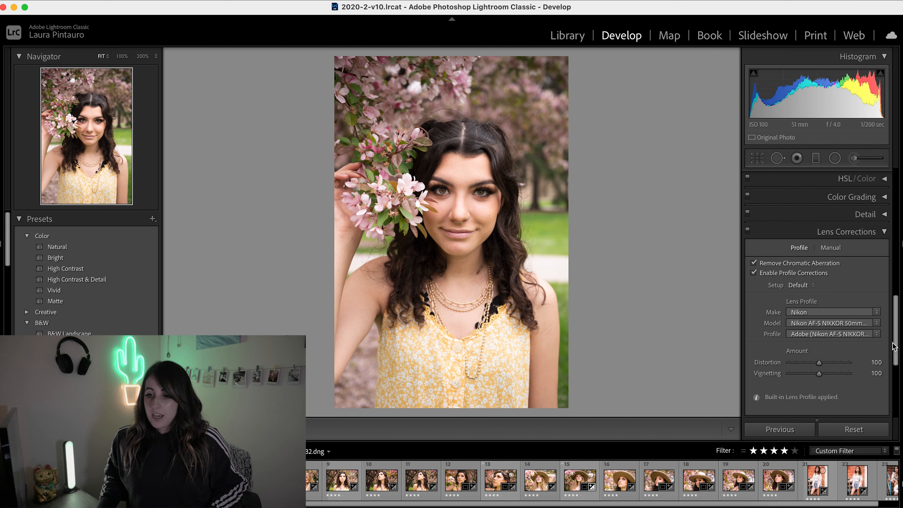
- Try the Auto and Daylight white balance presets on the portrait
left_click_drag(893, 354, 892, 227)
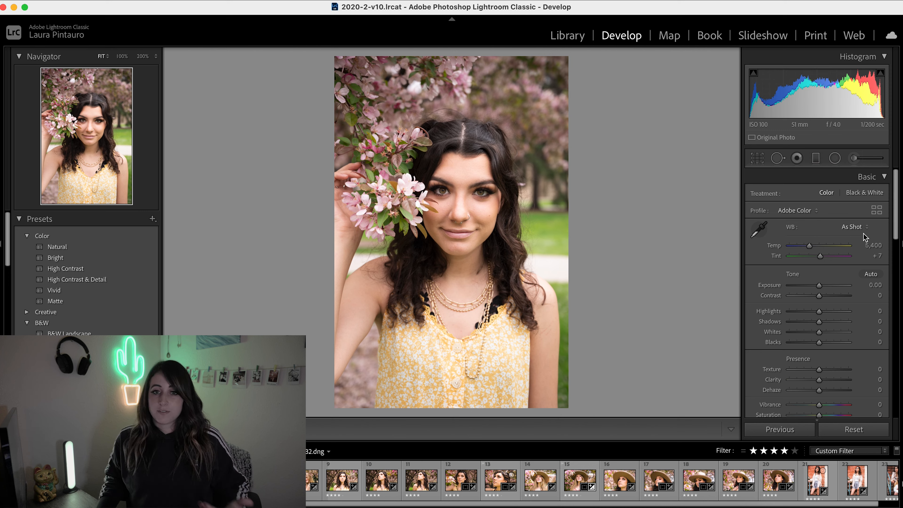
left_click(859, 228)
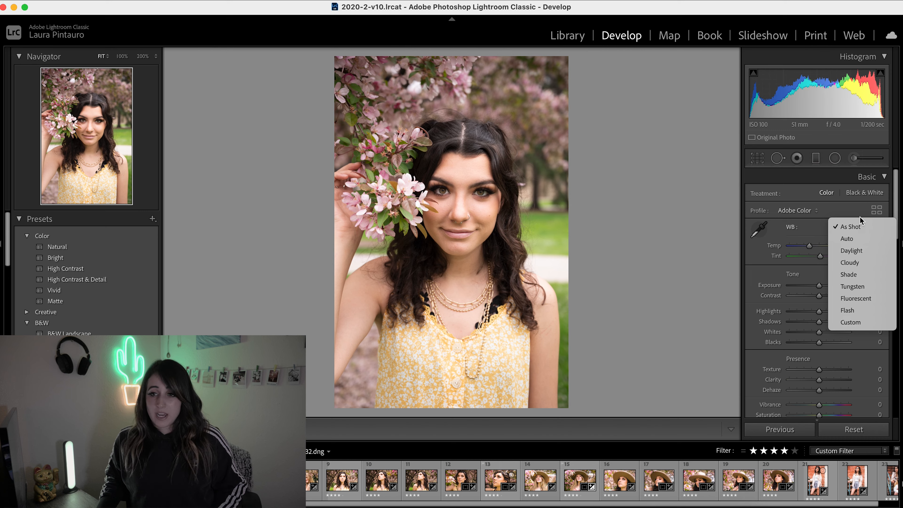
left_click(864, 237)
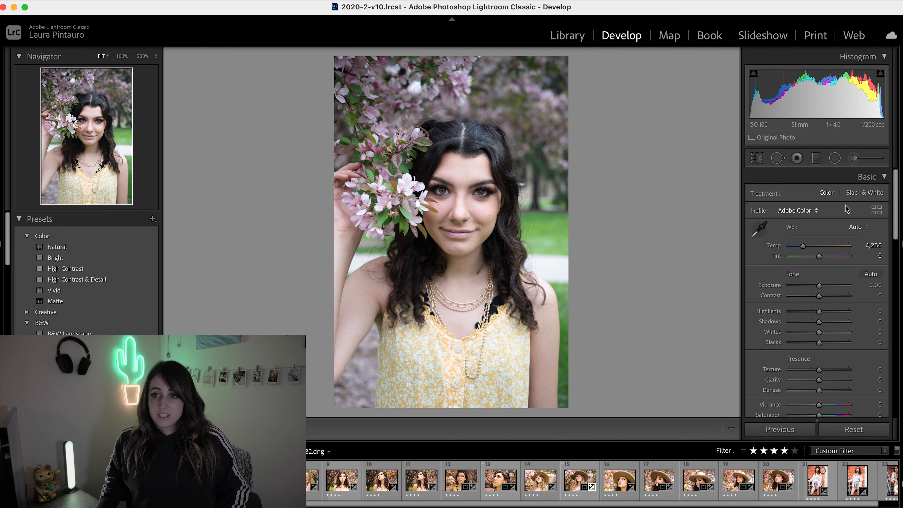
left_click(856, 227)
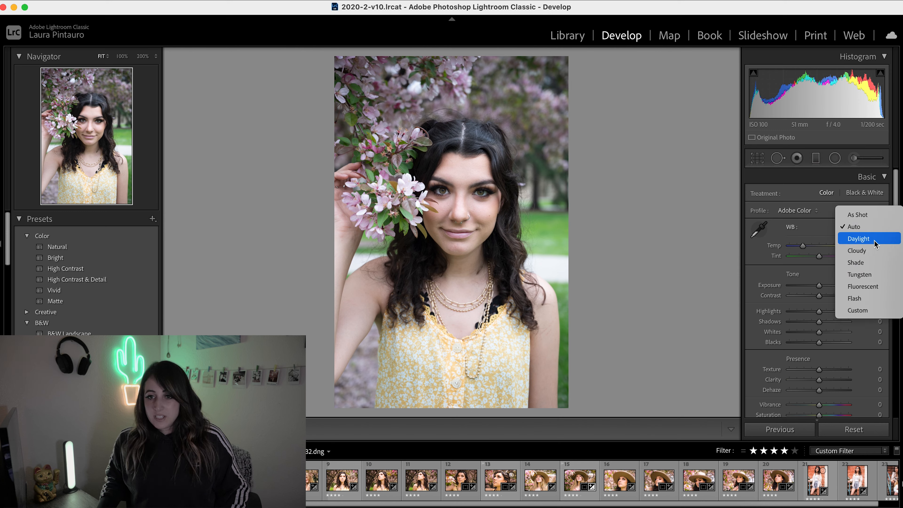
left_click(868, 239)
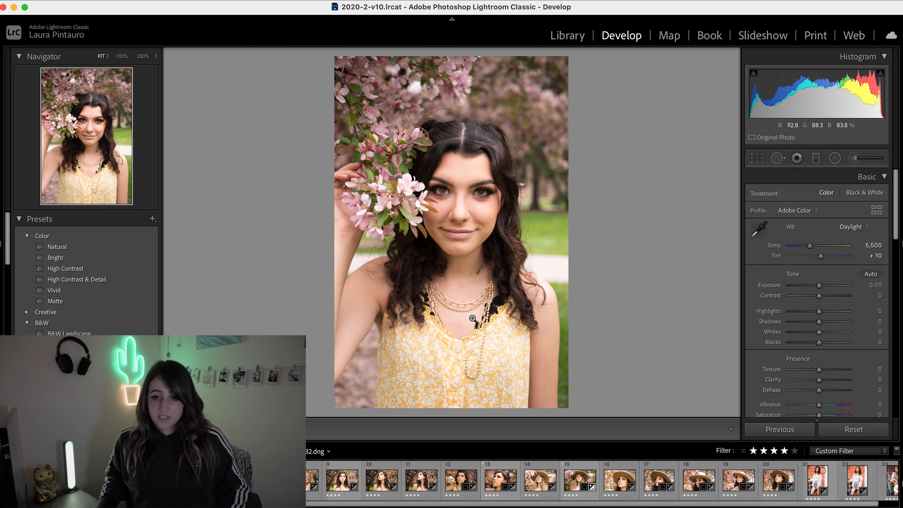
- Try the Cloudy, Shade and Tungsten white balance presets in turn
left_click(859, 231)
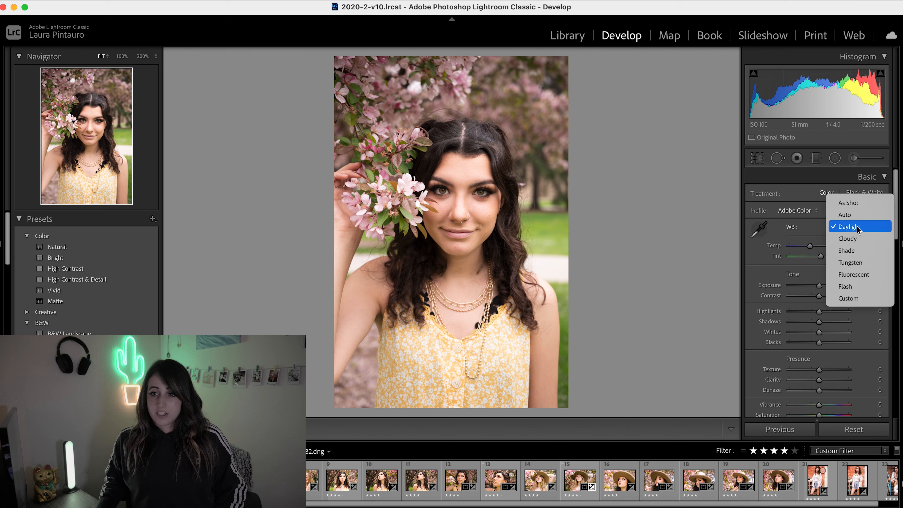
left_click(853, 238)
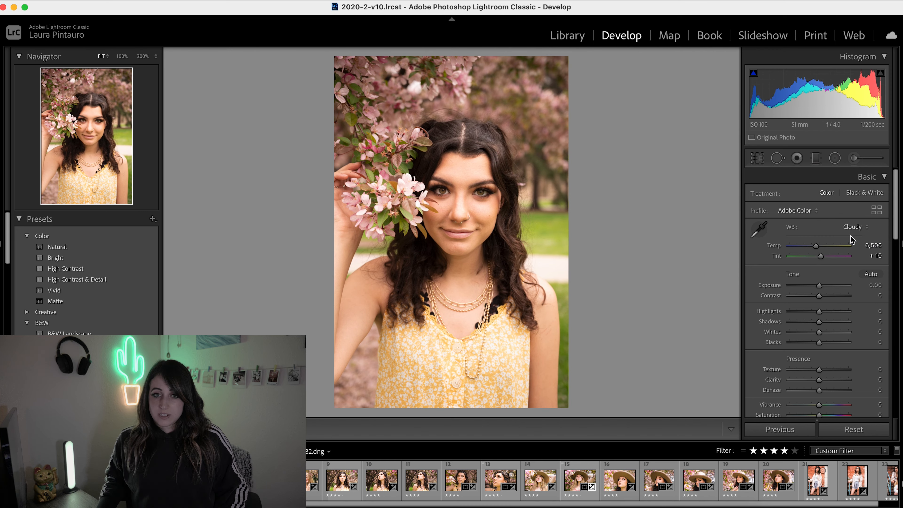
left_click(852, 228)
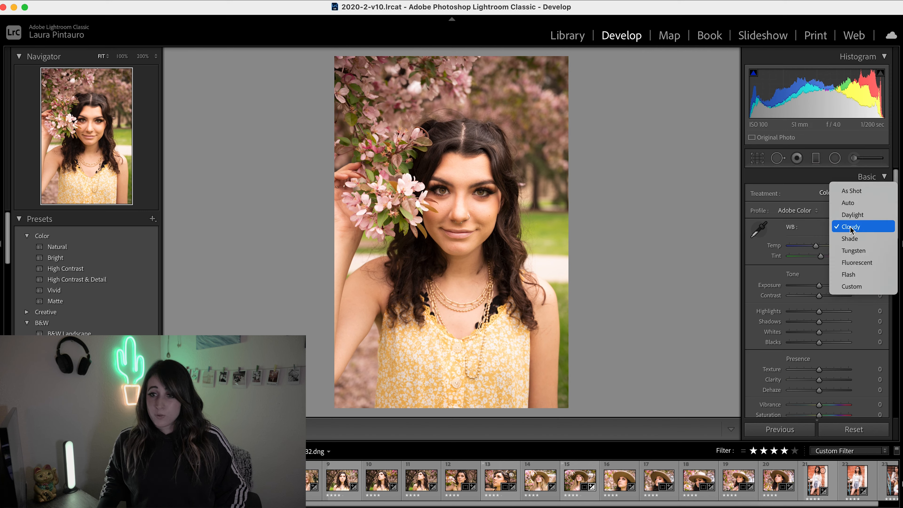
left_click(875, 240)
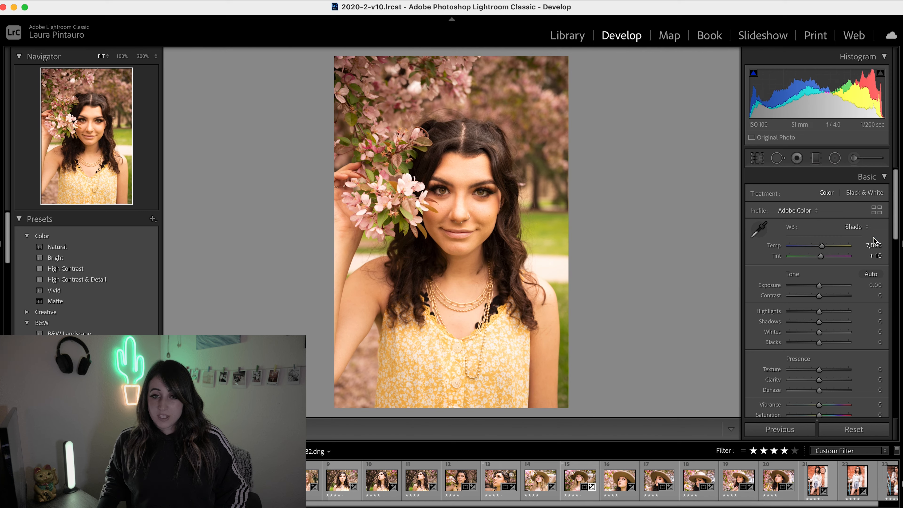
left_click(864, 229)
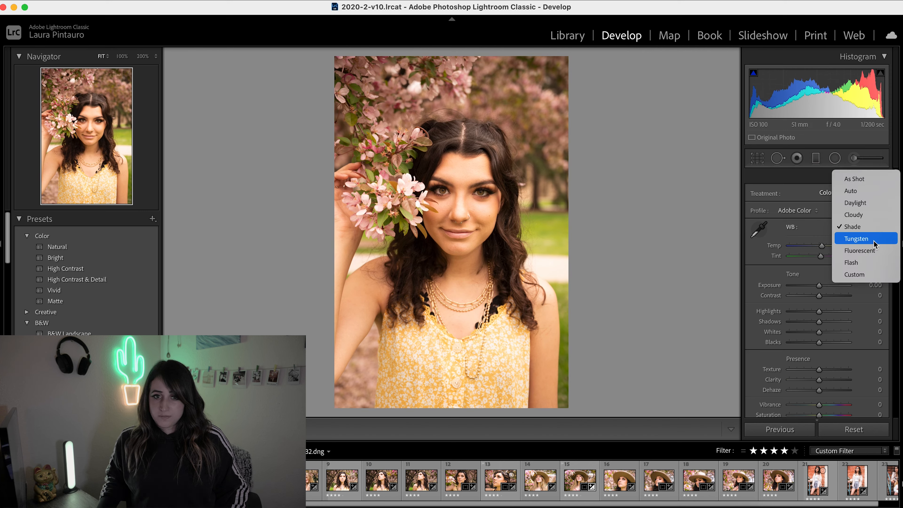
left_click(875, 244)
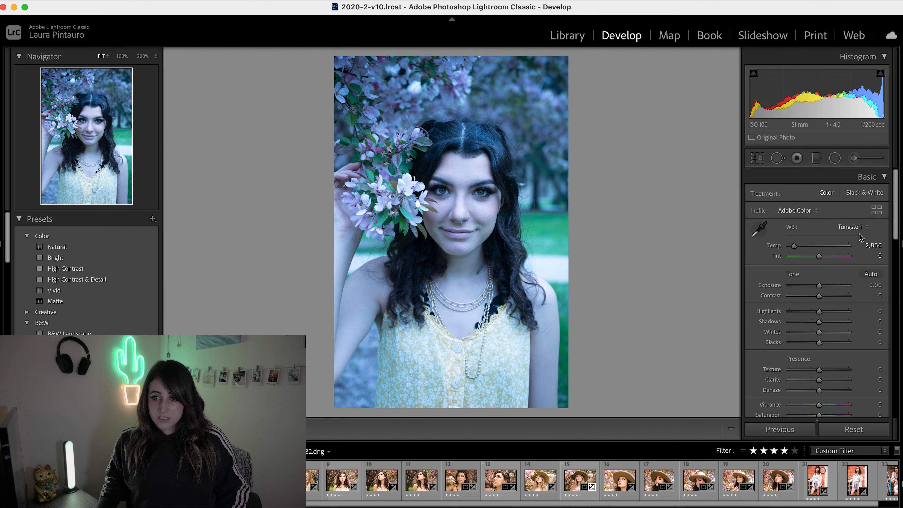
- Try the Fluorescent and Flash white balance presets, and set the white balance back to As Shot
left_click(866, 227)
left_click(871, 242)
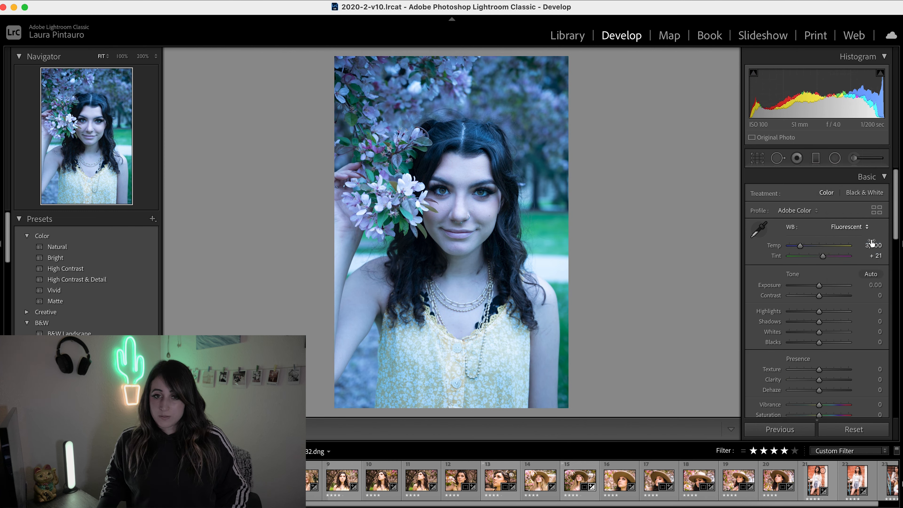
left_click(866, 226)
left_click(858, 245)
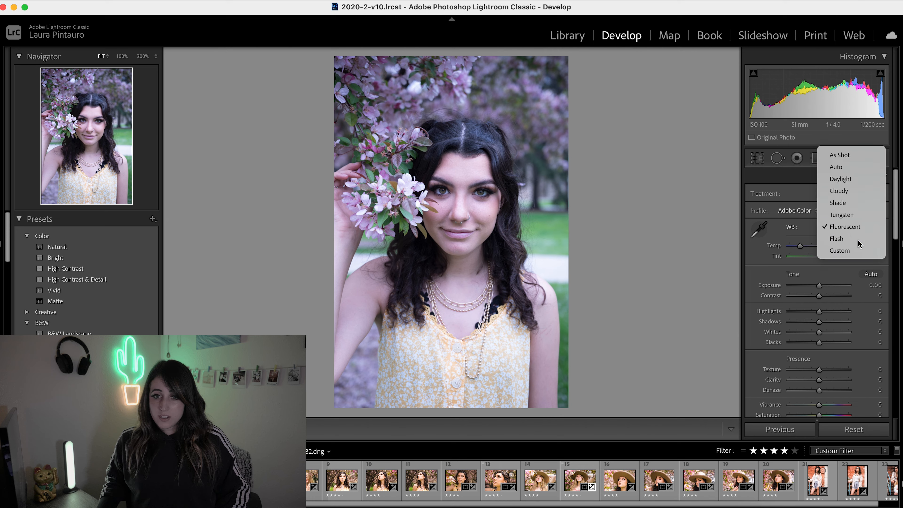
left_click(864, 226)
left_click(861, 142)
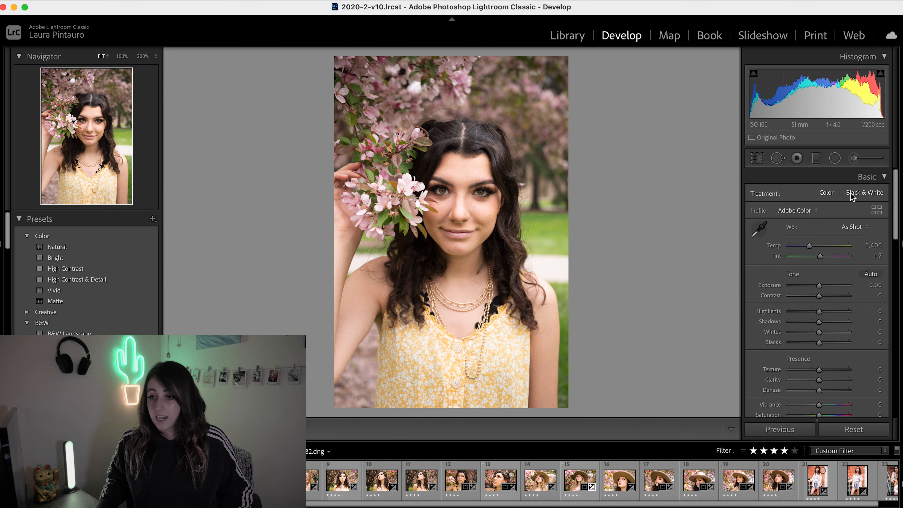
- Compare the Flash white balance with the original once more, and return to As Shot
left_click(855, 227)
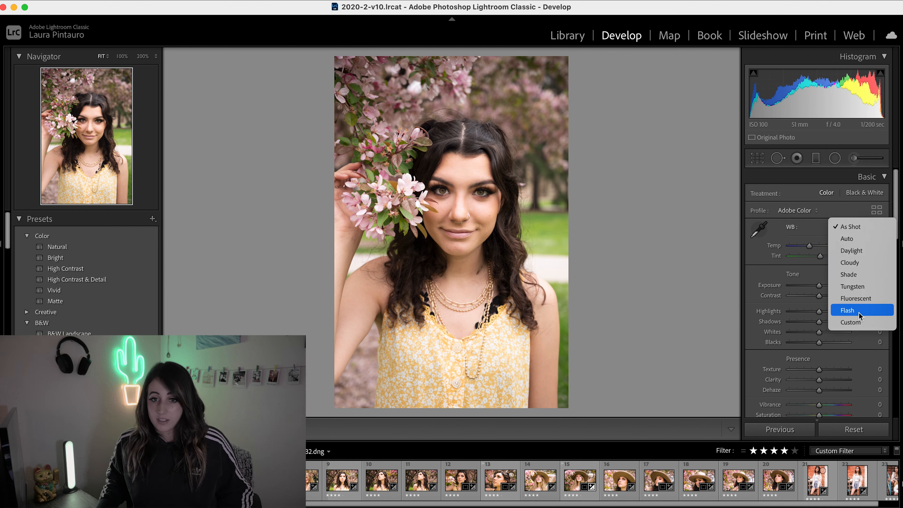
left_click(859, 312)
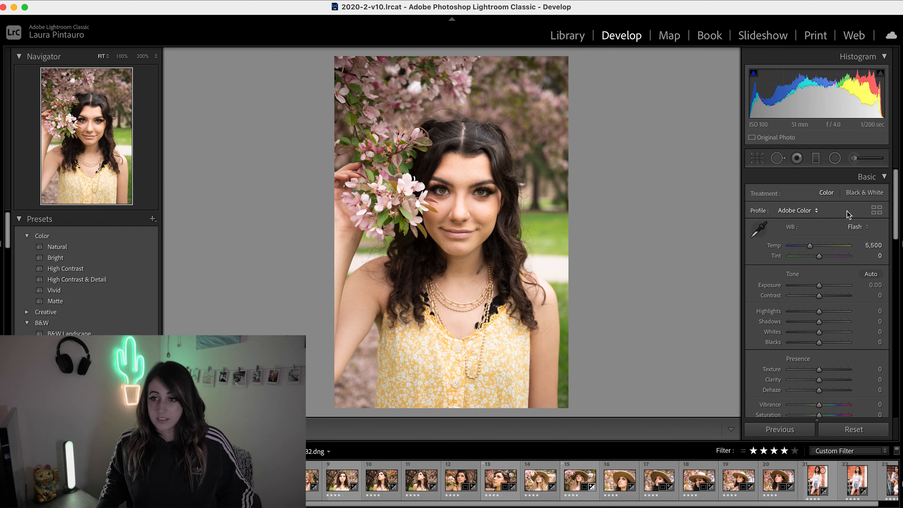
left_click(857, 227)
left_click(859, 144)
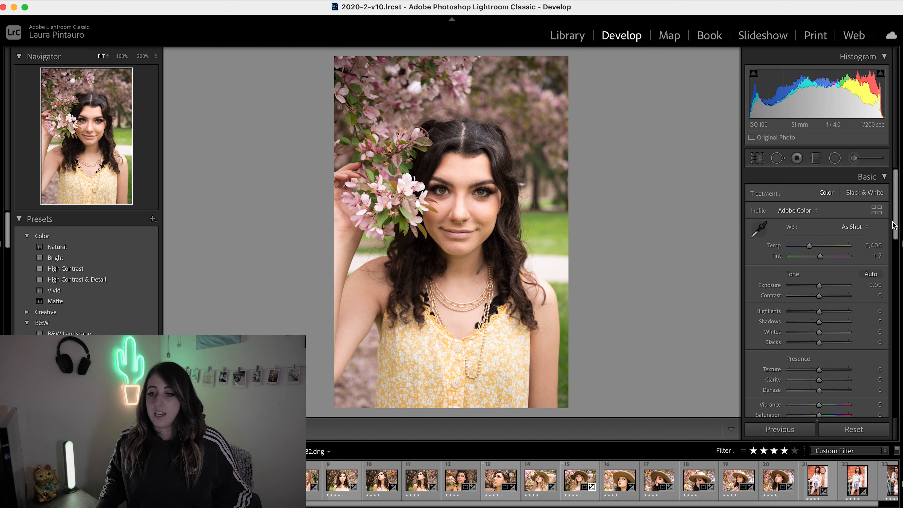
- Apply automatic tone adjustments to the portrait, and compare before and after side by side
scroll(896, 223, "down", 3)
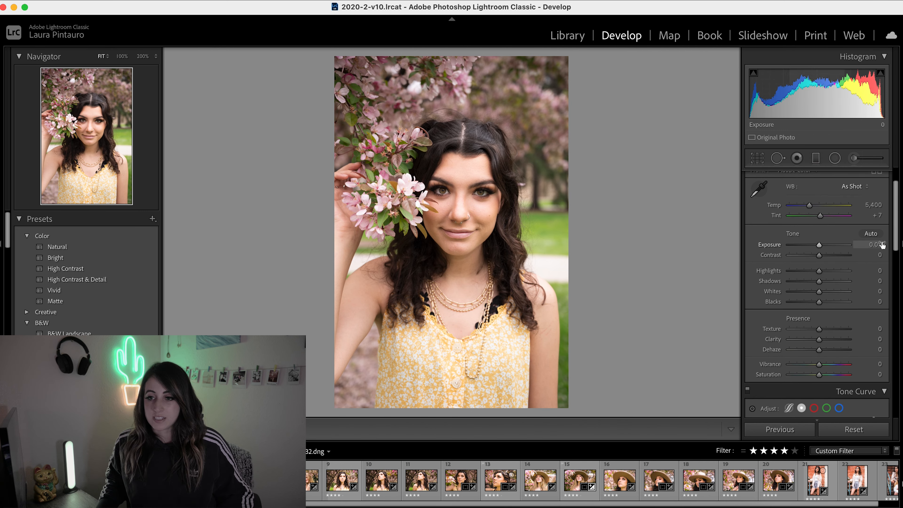
left_click(872, 234)
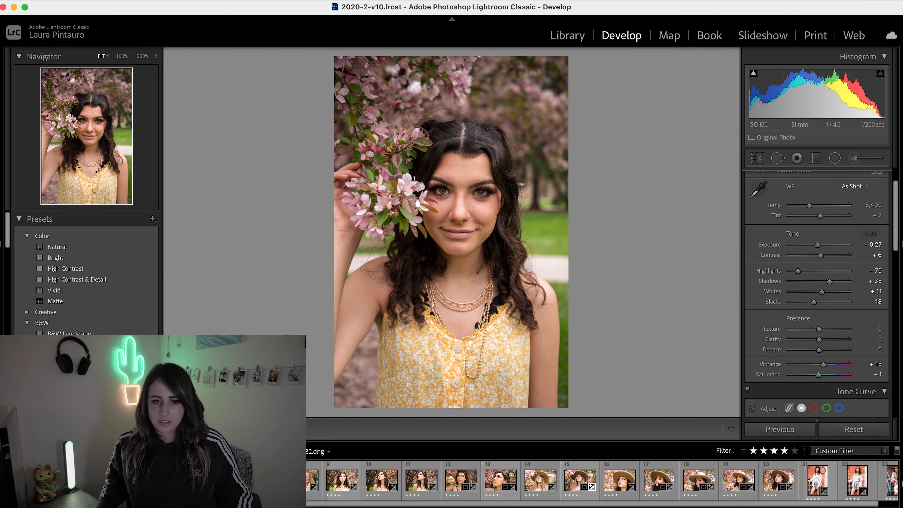
key("y")
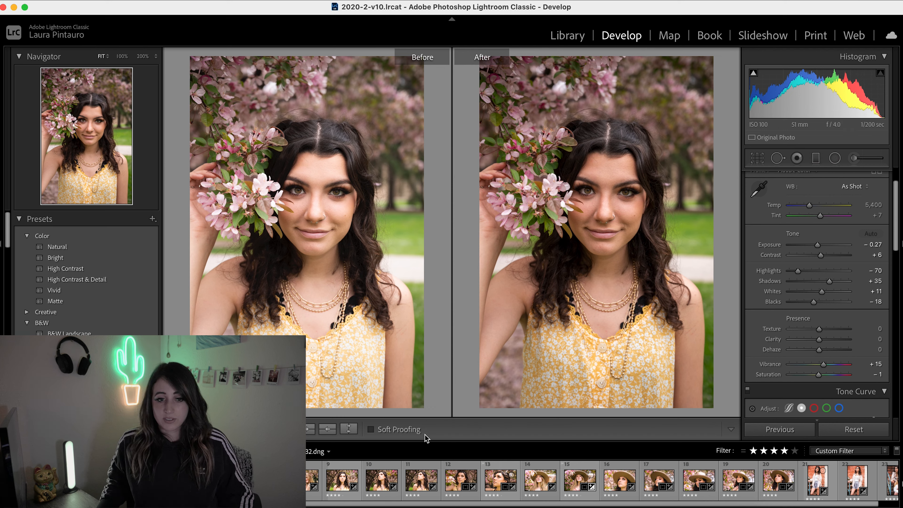
left_click(175, 429)
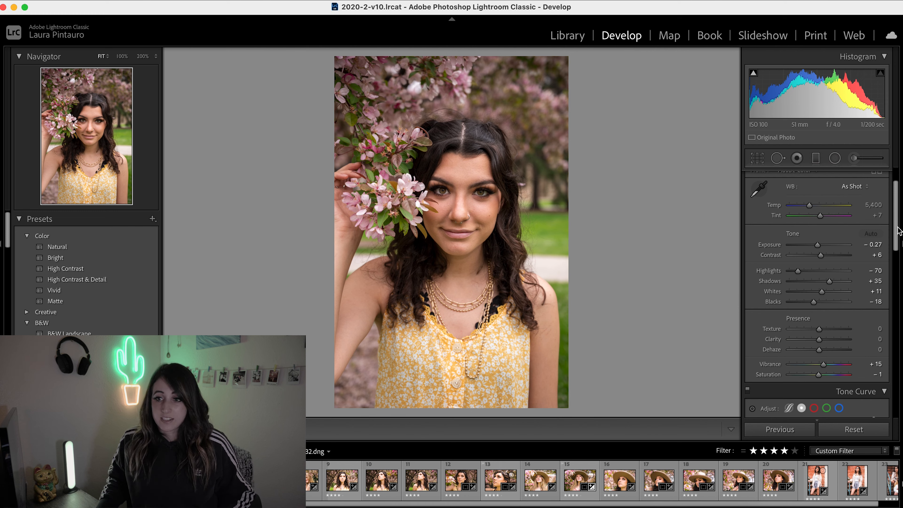
- Remove the small mole on the woman's cheek with the Spot Removal tool in Heal mode at brush size 35
scroll(898, 231, "up", 2)
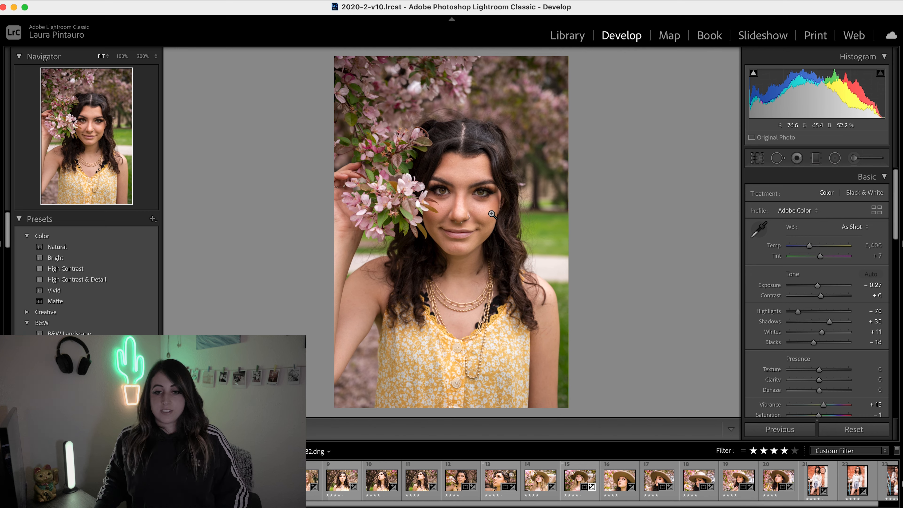
left_click(486, 208)
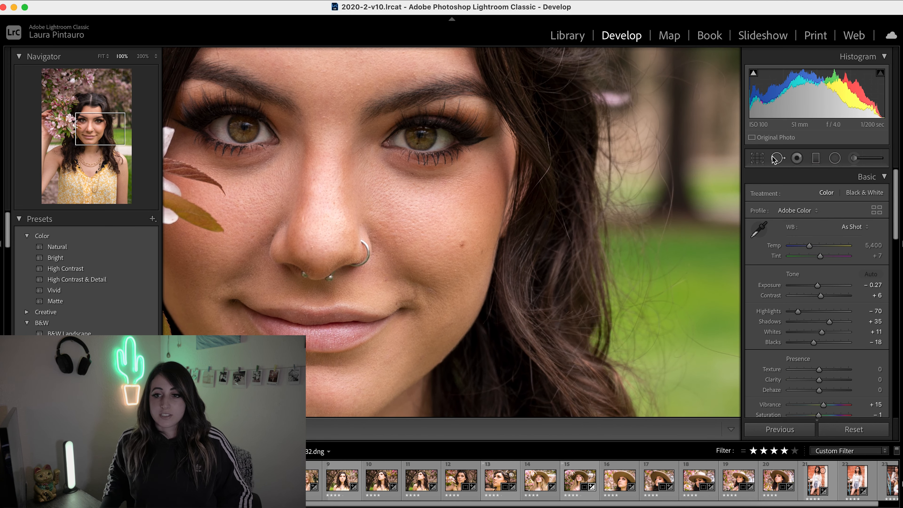
left_click(776, 158)
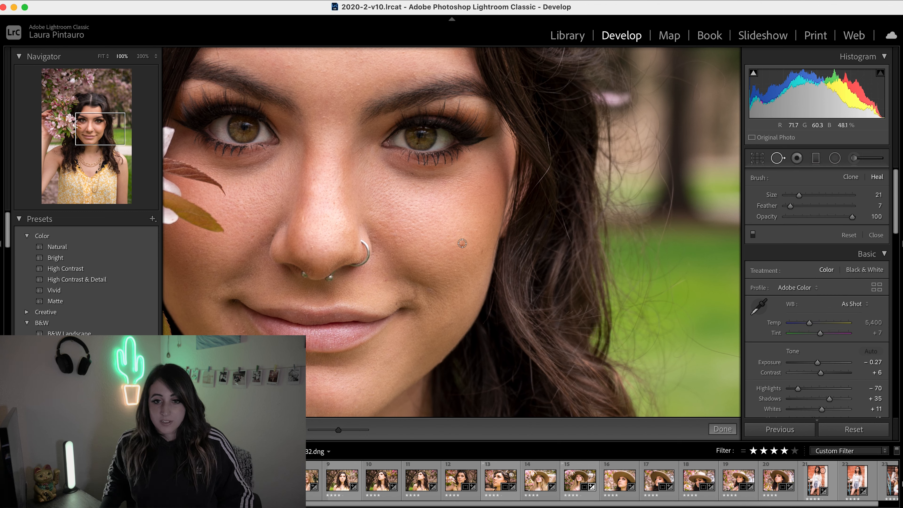
key("bracketleft")
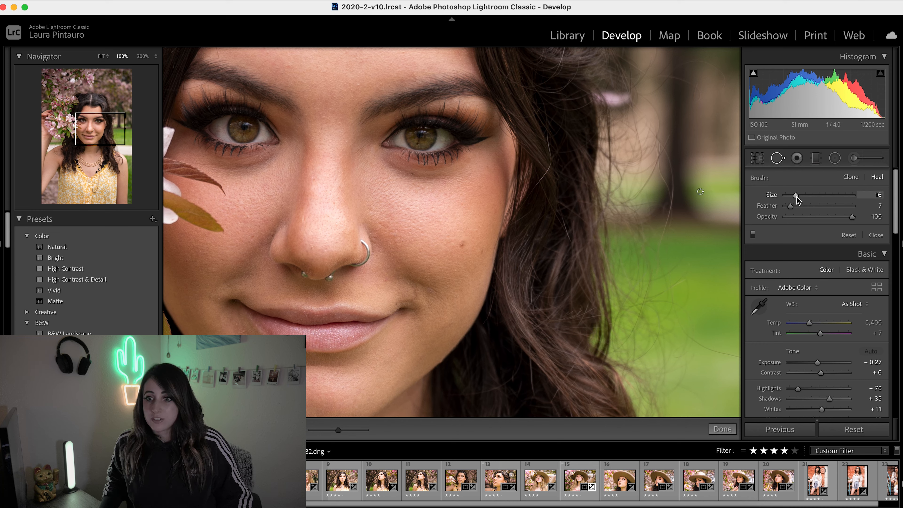
left_click_drag(797, 196, 802, 197)
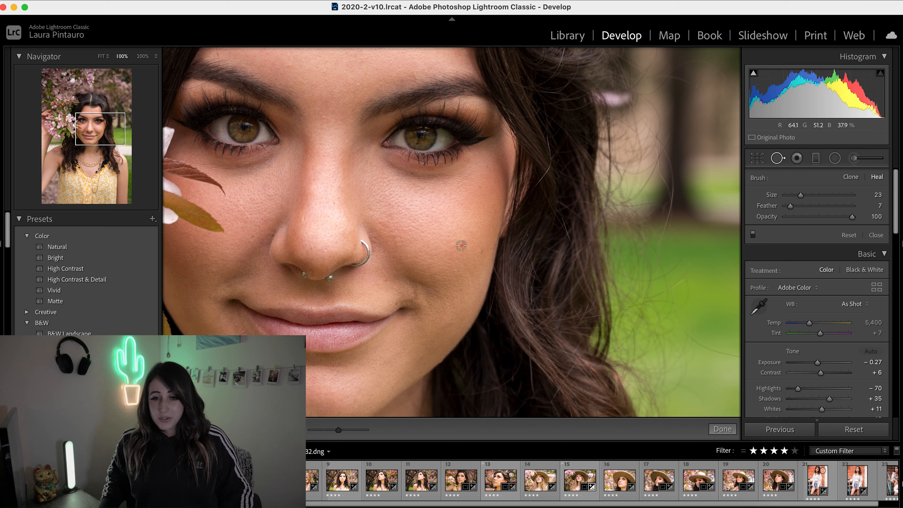
scroll(461, 245, "down", 5)
scroll(467, 244, "up", 5)
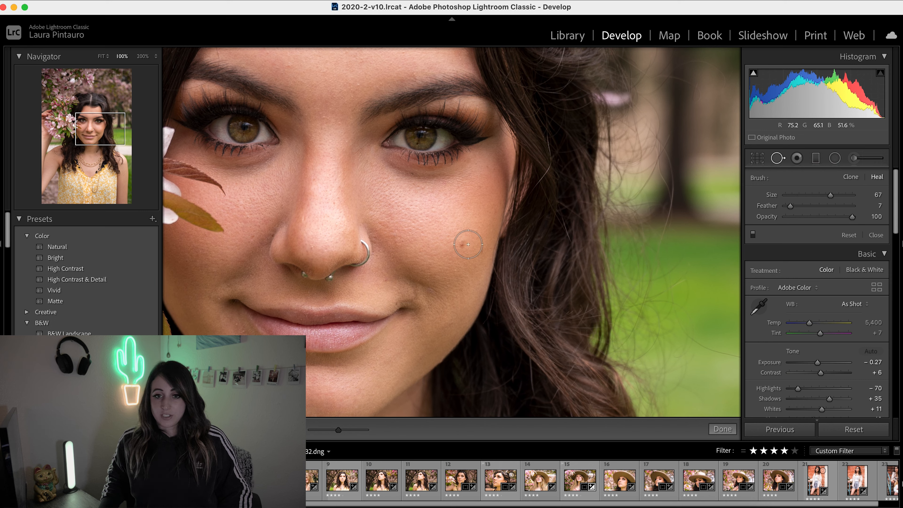
scroll(463, 245, "down", 2)
left_click(462, 244)
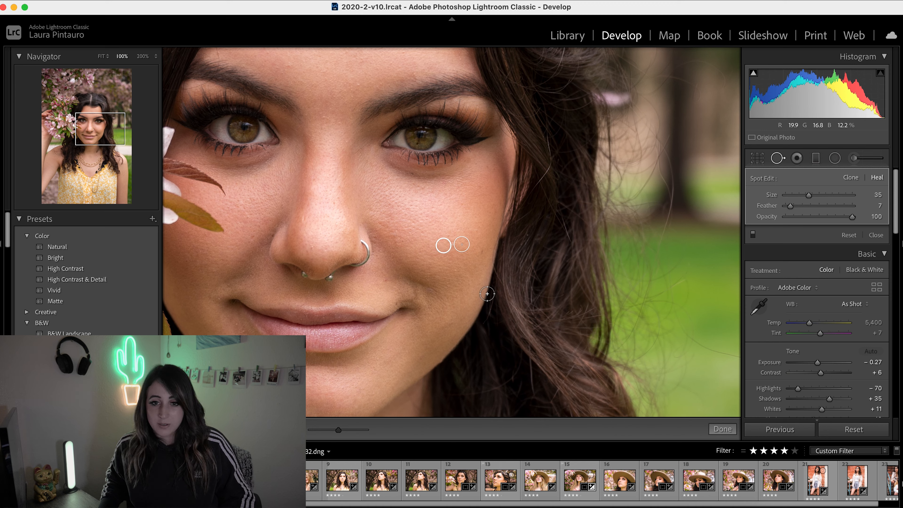
- Heal the small blemishes on the chin, the outer cheek and beside the corner of the mouth with Spot Removal at size 35
left_click(733, 431)
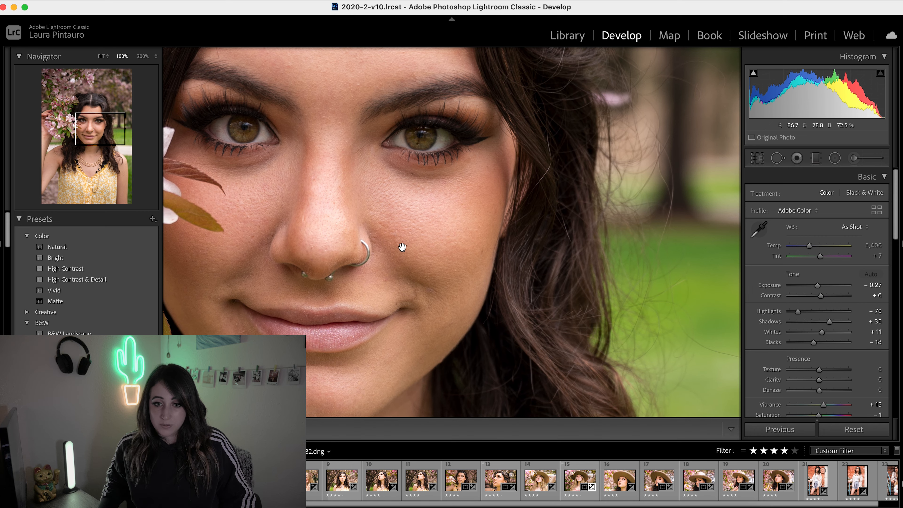
left_click_drag(493, 306, 570, 250)
left_click_drag(601, 142, 548, 215)
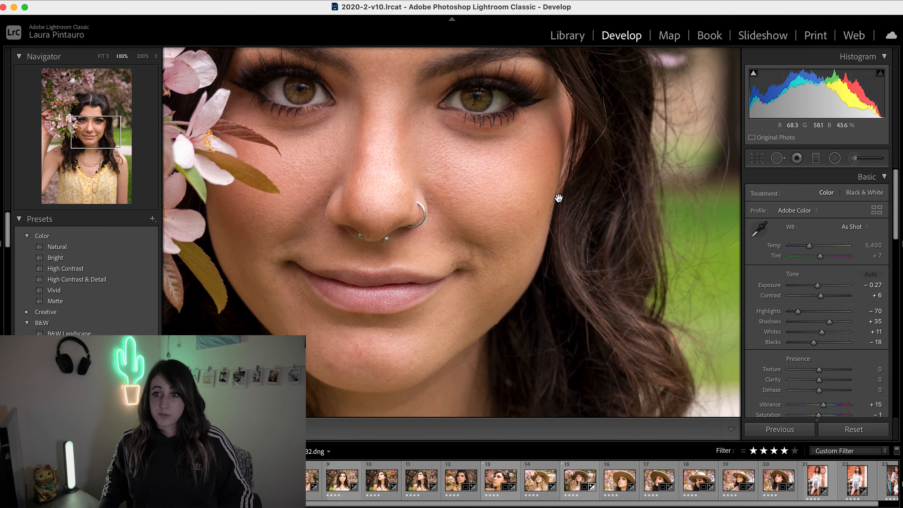
left_click_drag(449, 285, 472, 266)
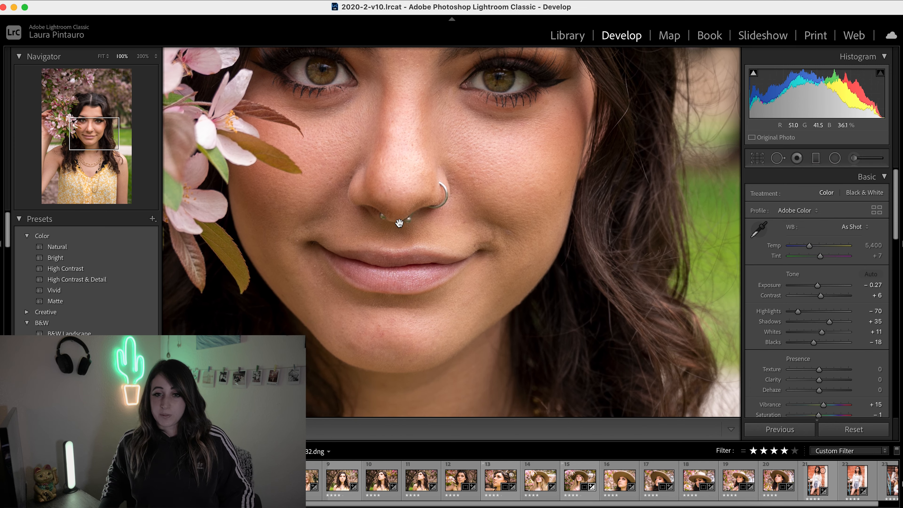
left_click(777, 158)
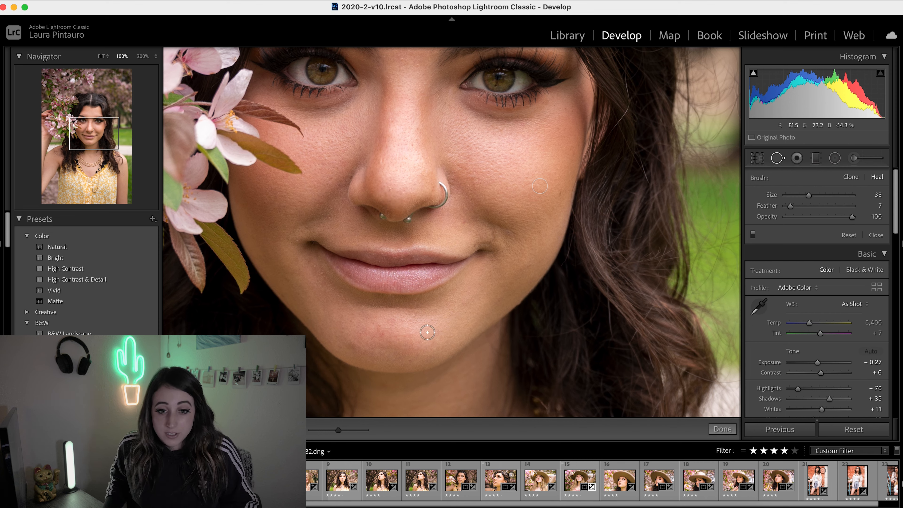
left_click(379, 329)
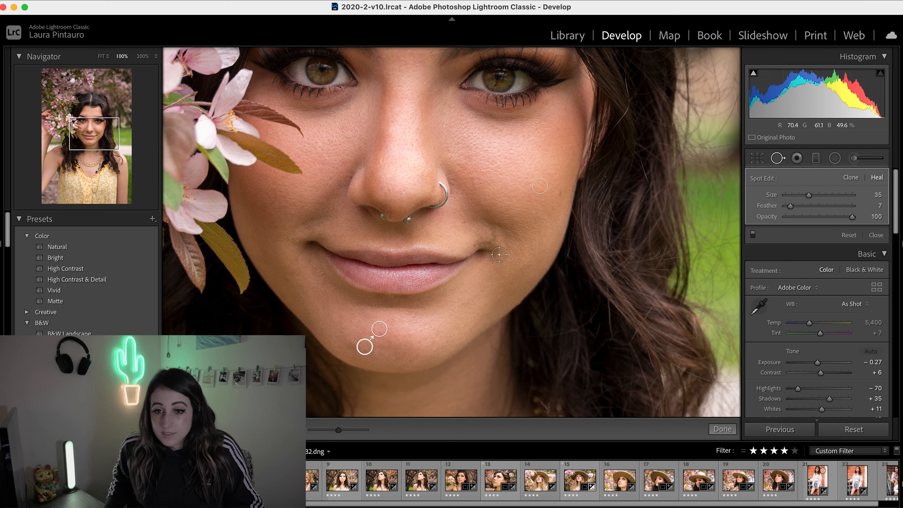
left_click(558, 194)
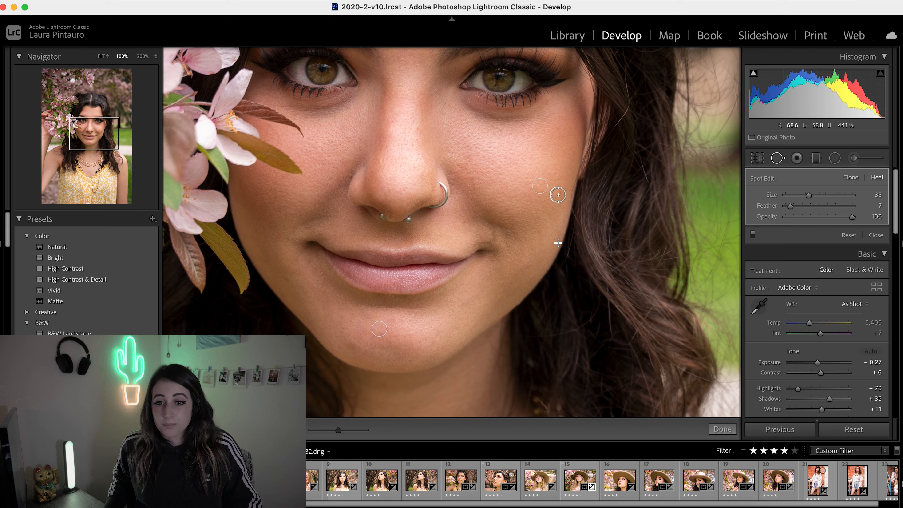
left_click(474, 243)
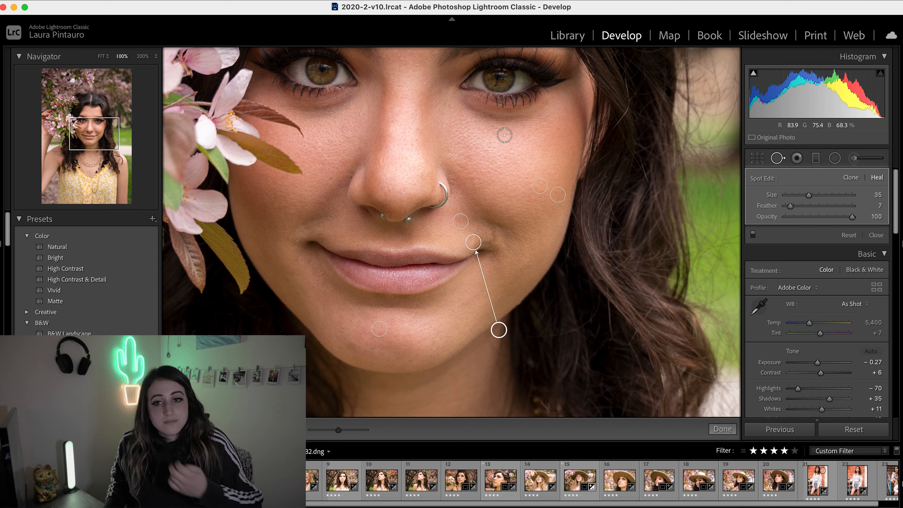
- Heal the shadowed skin under the eye farther from the blossoms, and move that spot's sampling source to the adjacent skin below the lashes
left_click(489, 115)
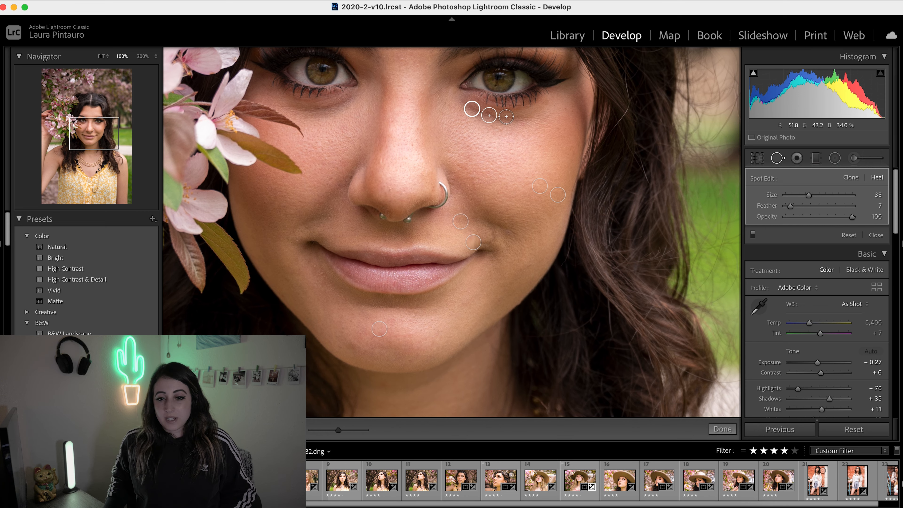
left_click(778, 158)
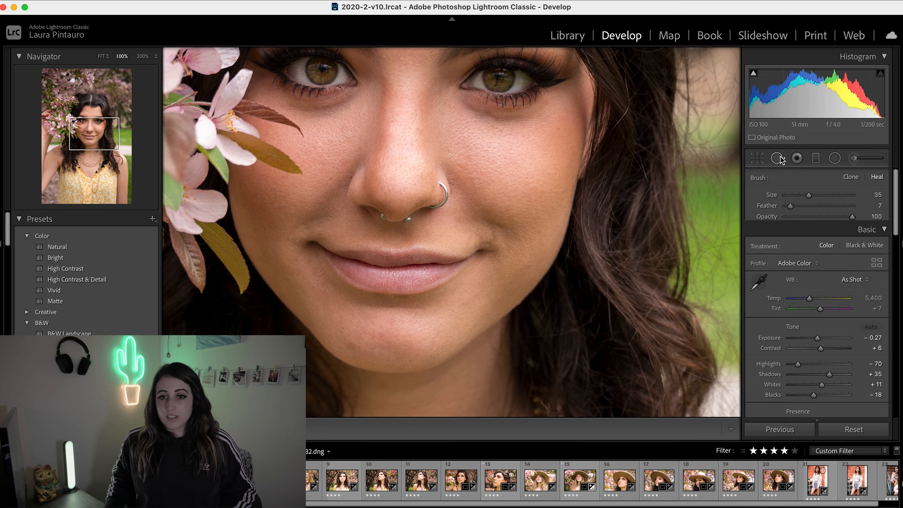
key("super+equal")
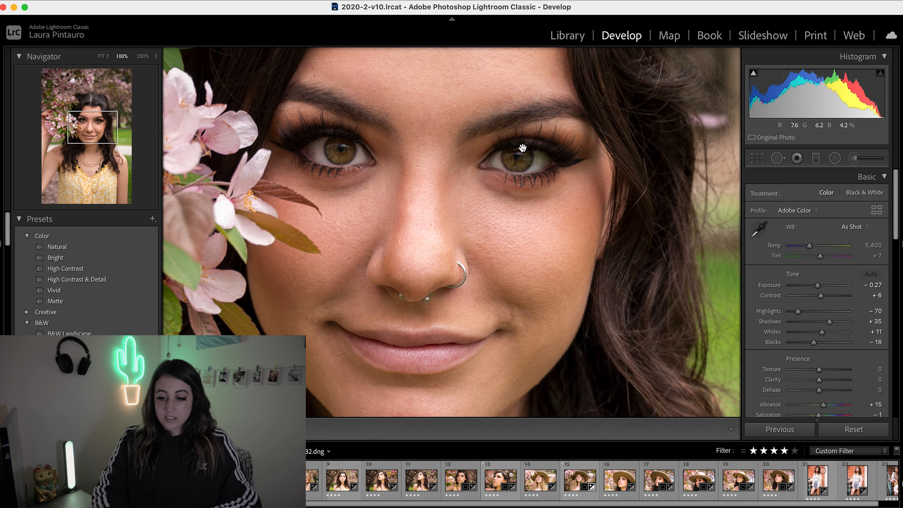
key("super+equal")
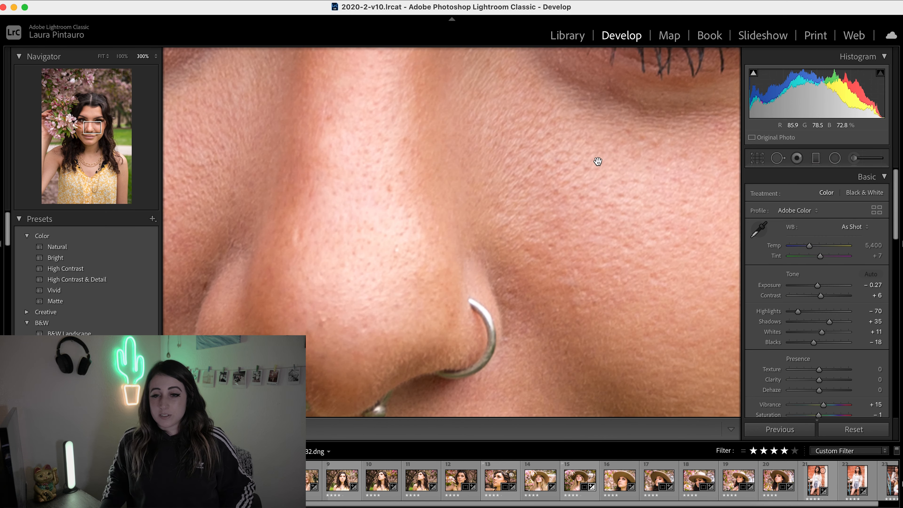
left_click_drag(594, 160, 463, 313)
left_click(778, 158)
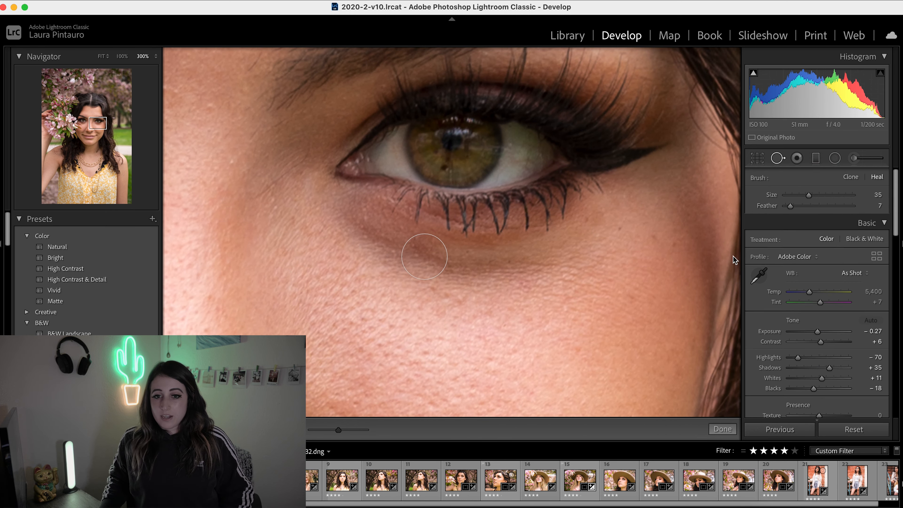
left_click(425, 256)
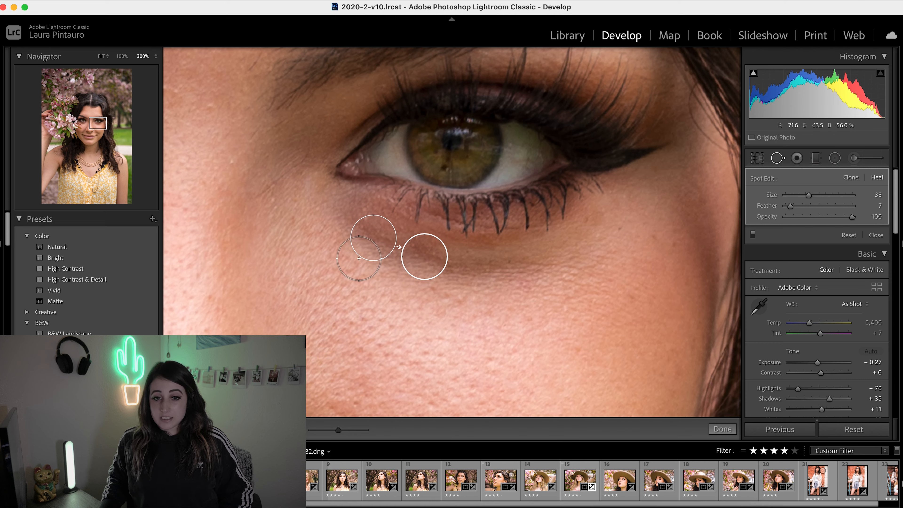
mouse_move(372, 247)
left_mouse_down()
mouse_move(382, 262)
mouse_move(465, 275)
left_mouse_up()
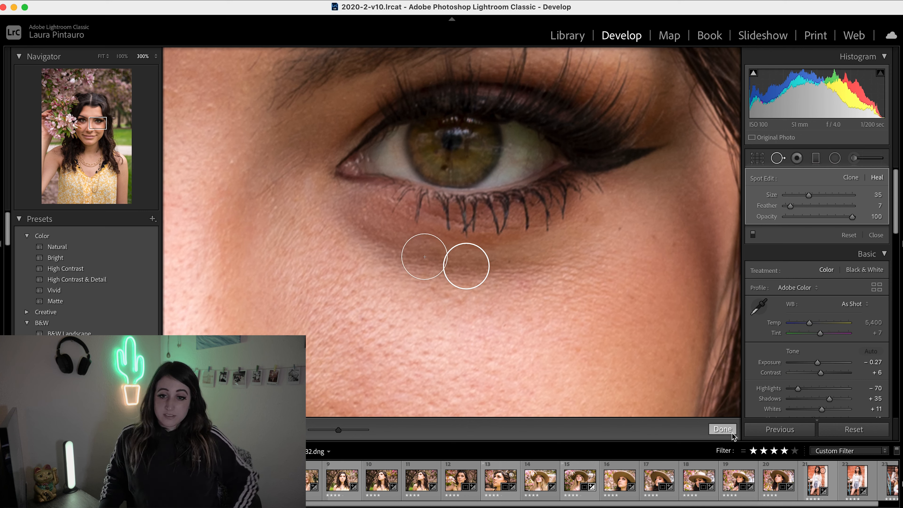
left_click(723, 429)
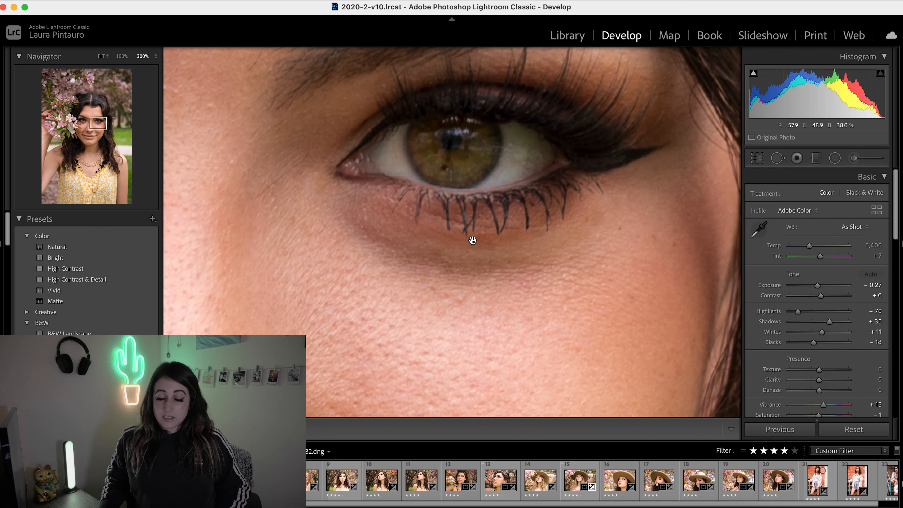
- Heal the blemish on the blossom-side cheek beside the nose with the Spot Removal tool at size 35
left_click(522, 273)
left_click(461, 215)
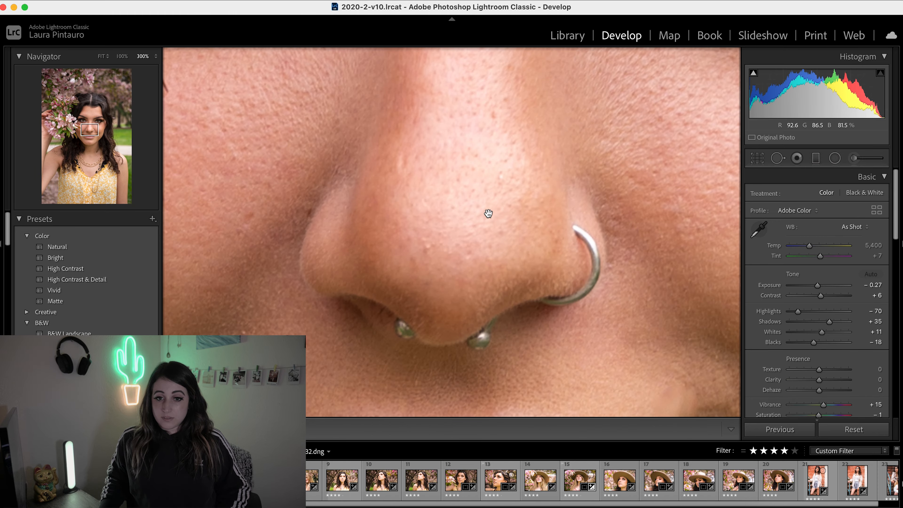
left_click(528, 211)
left_click(528, 212)
left_click(442, 260)
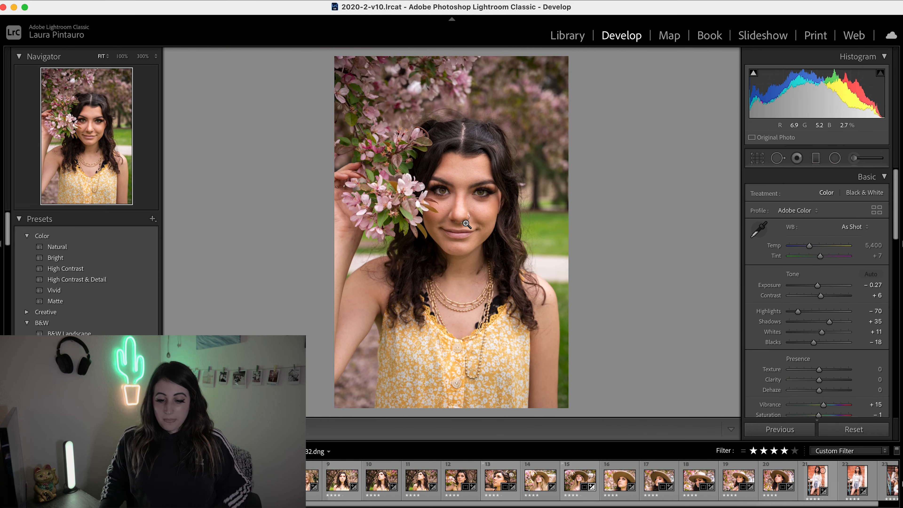
key("super+equal")
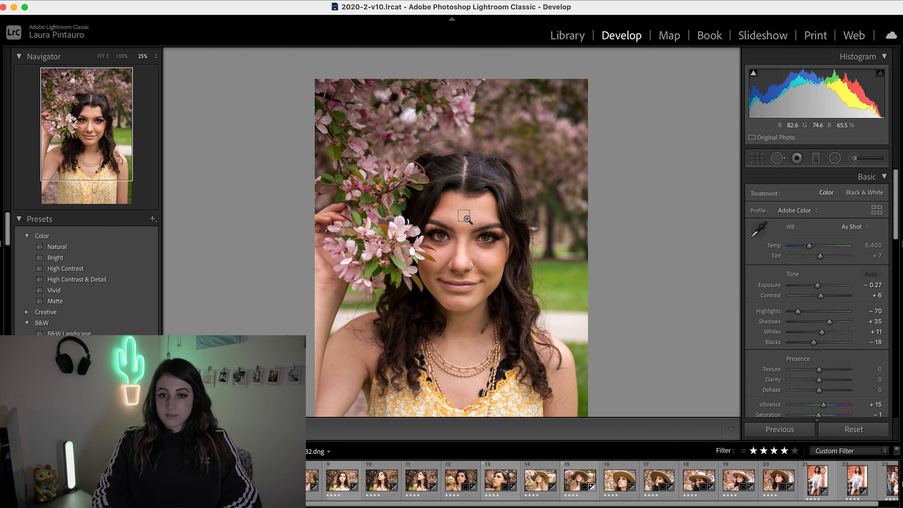
key("super+equal")
key("super+equal")
key("super+equal")
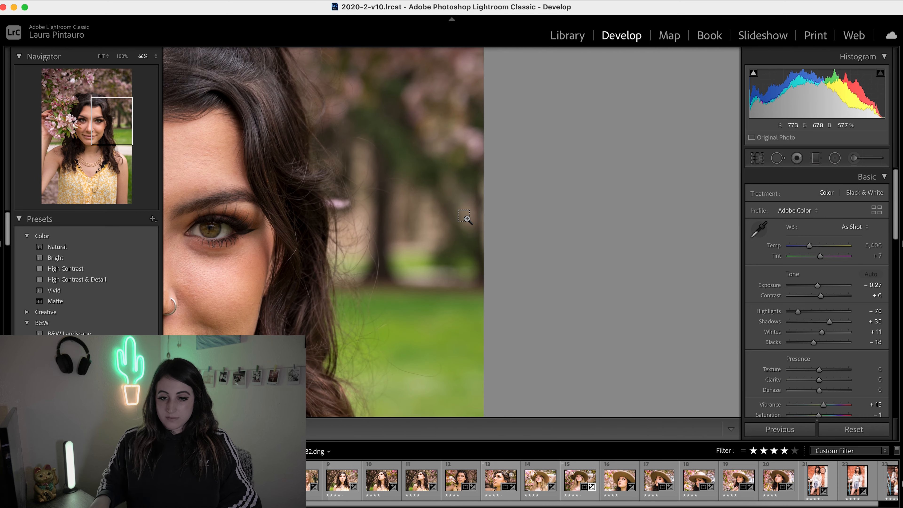
left_click_drag(455, 228, 619, 260)
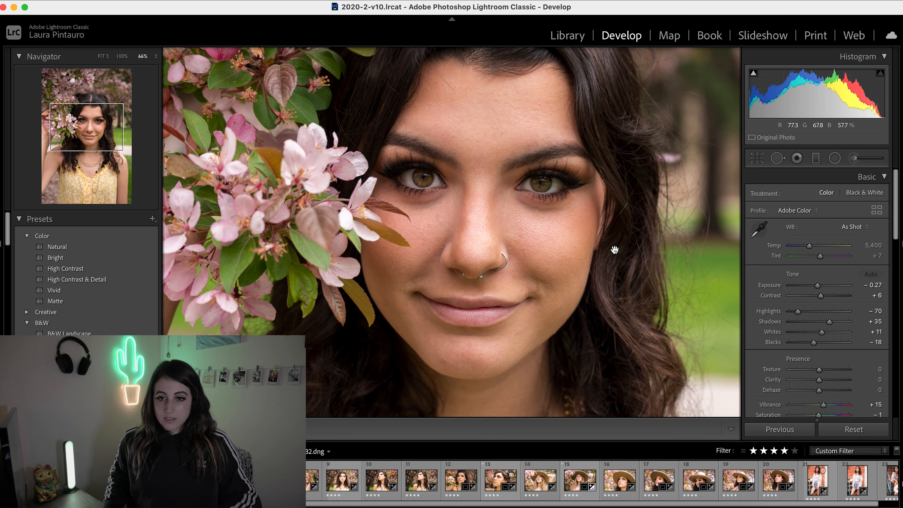
key("super+equal")
left_click_drag(539, 263, 492, 258)
left_click(777, 158)
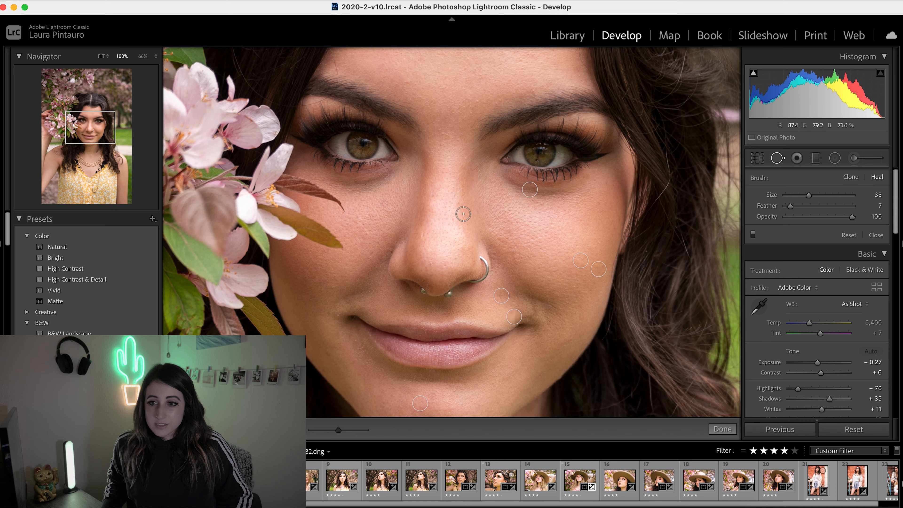
left_click(368, 251)
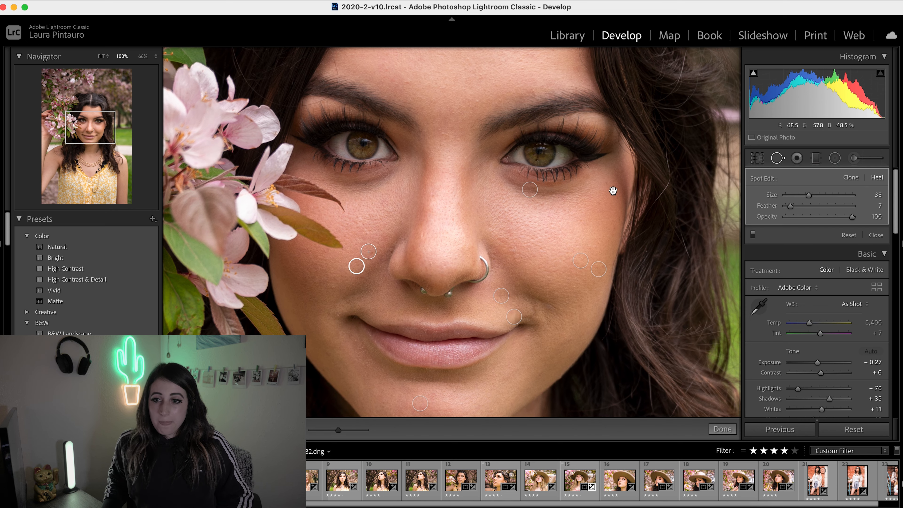
left_click(779, 158)
- Heal the small blemish on the forehead above the eyebrow farther from the blossoms at brush size 35
scroll(538, 181, "up", 5)
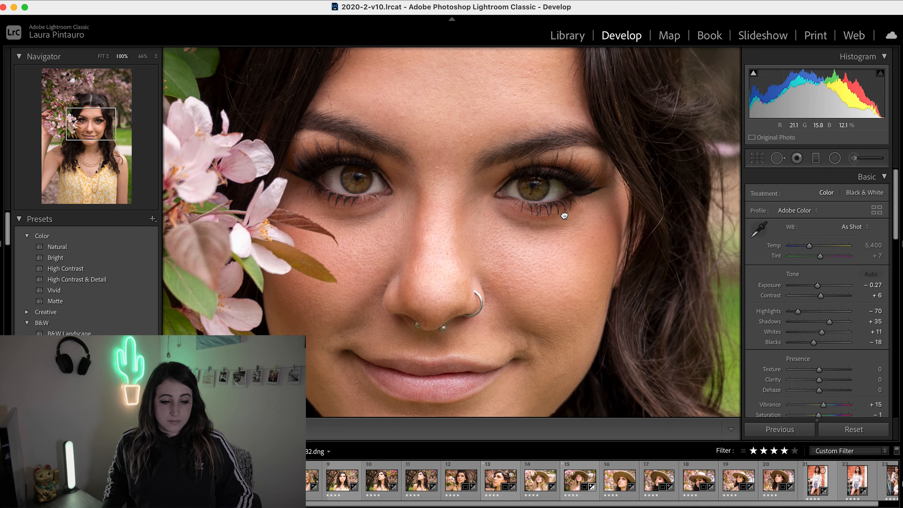
scroll(537, 188, "up", 1)
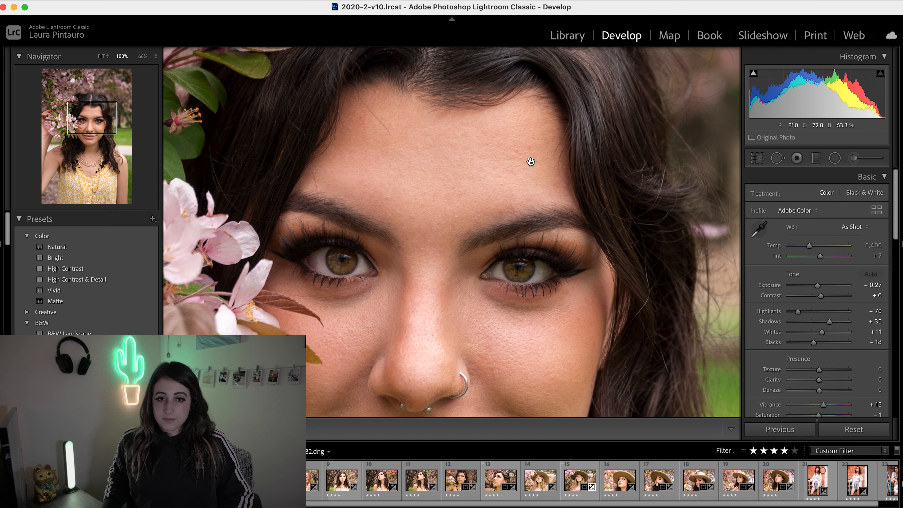
left_click(776, 158)
left_click(514, 150)
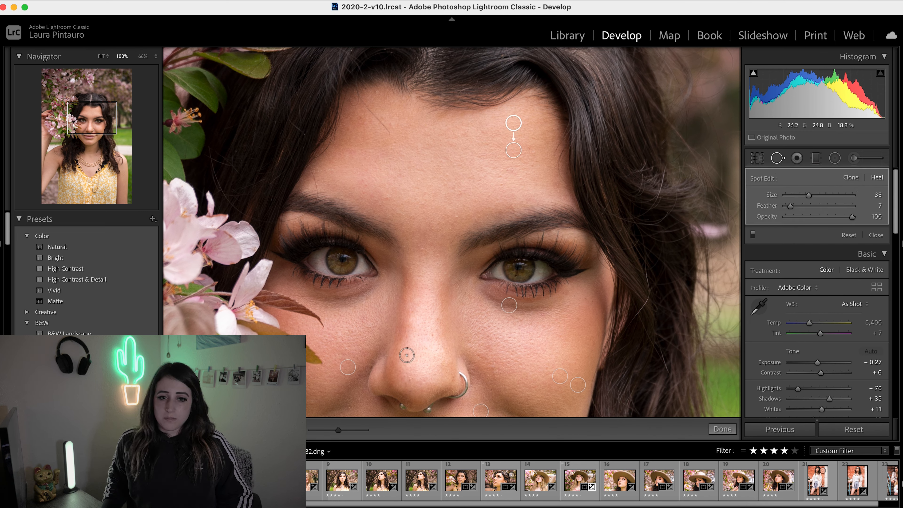
- Heal two spots under the blossom-side eye, sampling both from neighbouring under-eye skin, with the outer spot at size 39
left_click(337, 298)
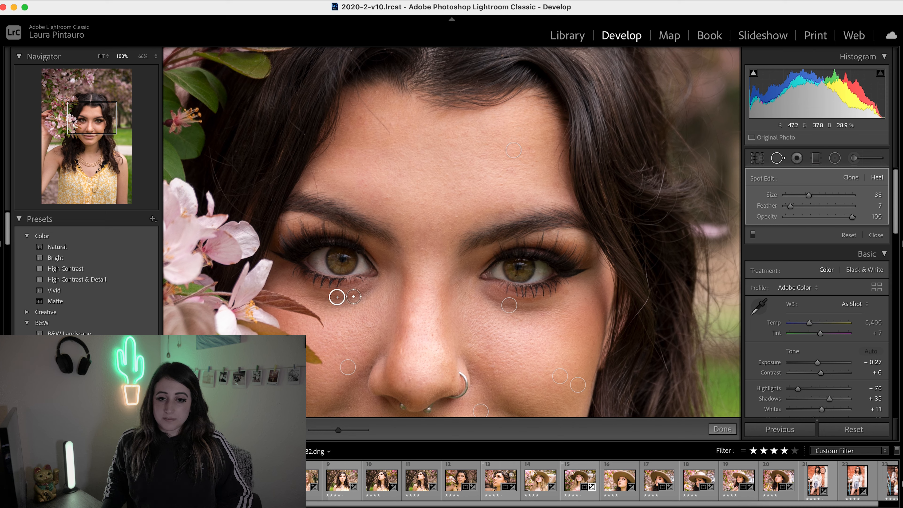
left_click(367, 287)
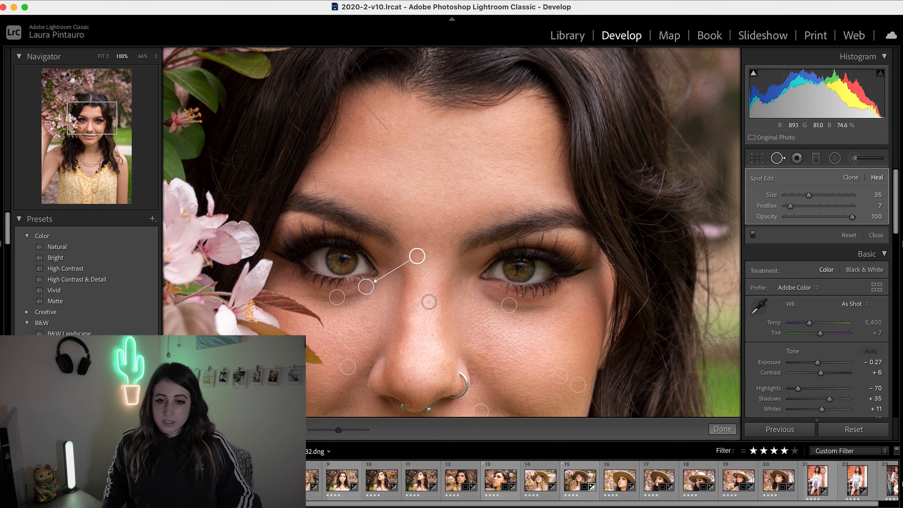
left_click_drag(417, 256, 354, 294)
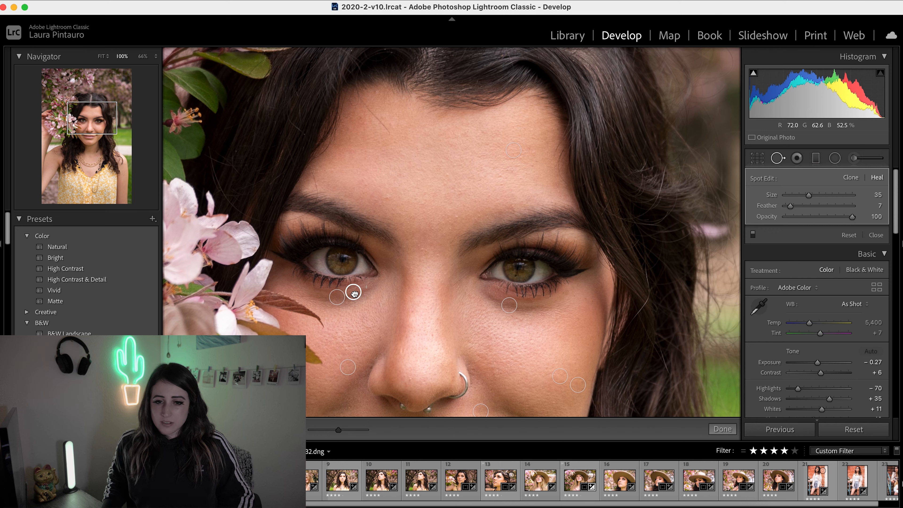
key("q")
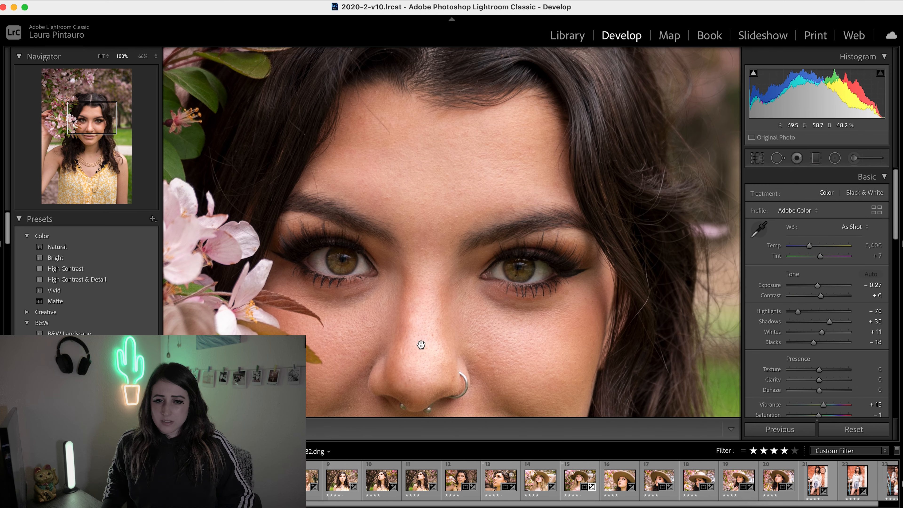
left_click(777, 162)
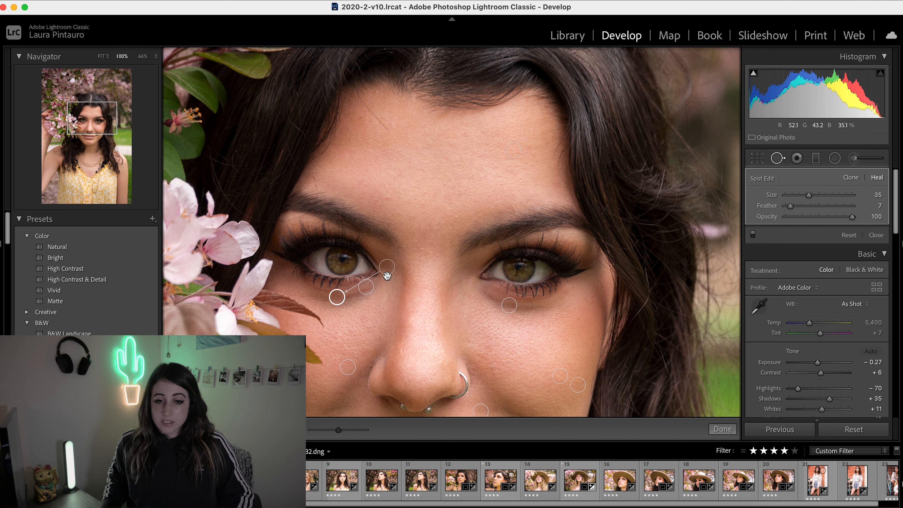
mouse_move(386, 274)
left_mouse_down()
mouse_move(351, 297)
mouse_move(385, 265)
mouse_move(317, 295)
left_mouse_up()
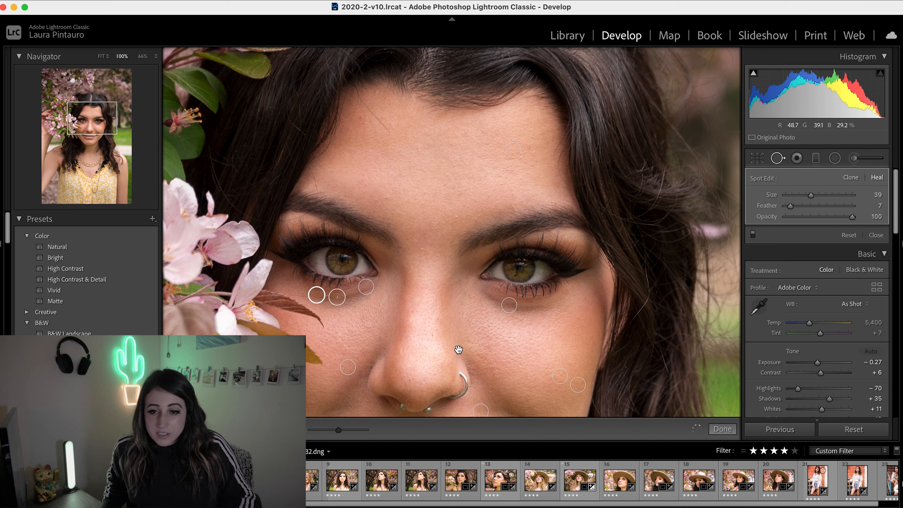
left_click(722, 429)
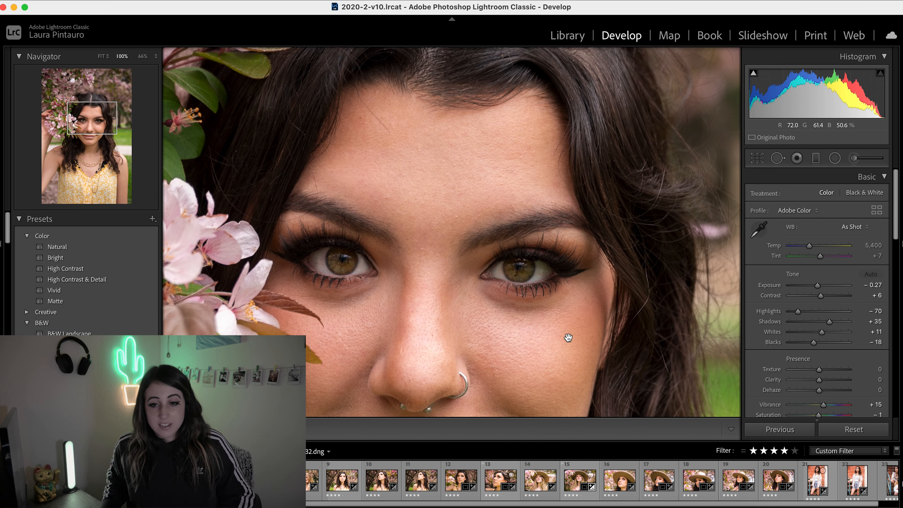
- Examine the retouched face at 100% and compare it with the full portrait view
left_click(536, 315)
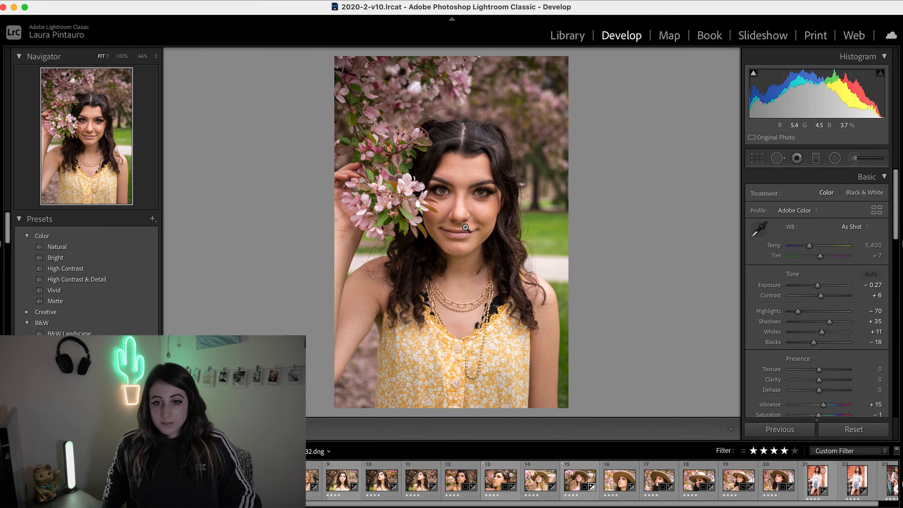
left_click(470, 228)
left_click_drag(470, 227, 469, 263)
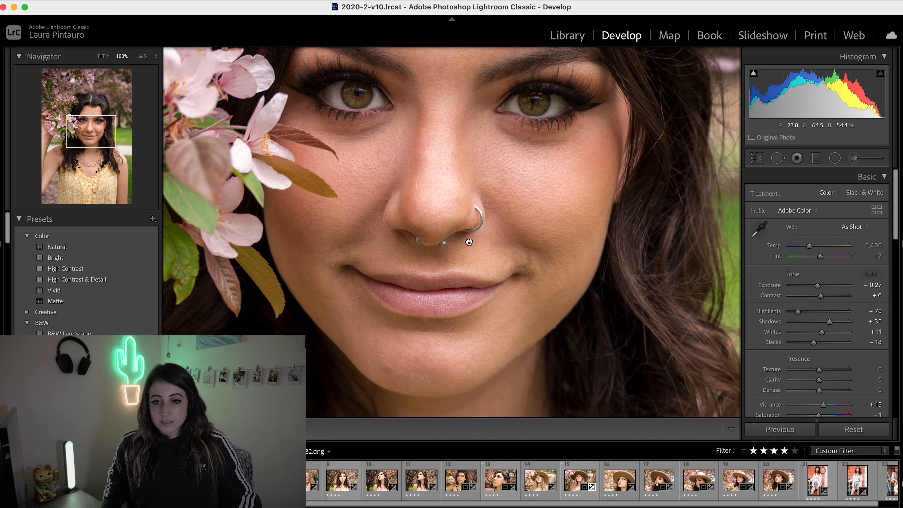
left_click_drag(469, 242, 469, 269)
left_click(469, 270)
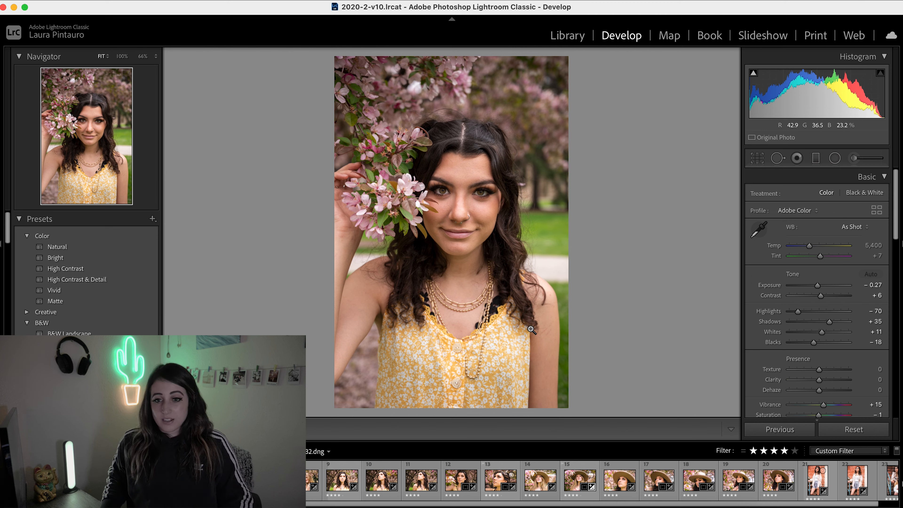
- Heal the scratch marks on the bare upper arm beside the hair curls with the Spot Removal tool at size 38
left_click_drag(541, 333, 511, 356)
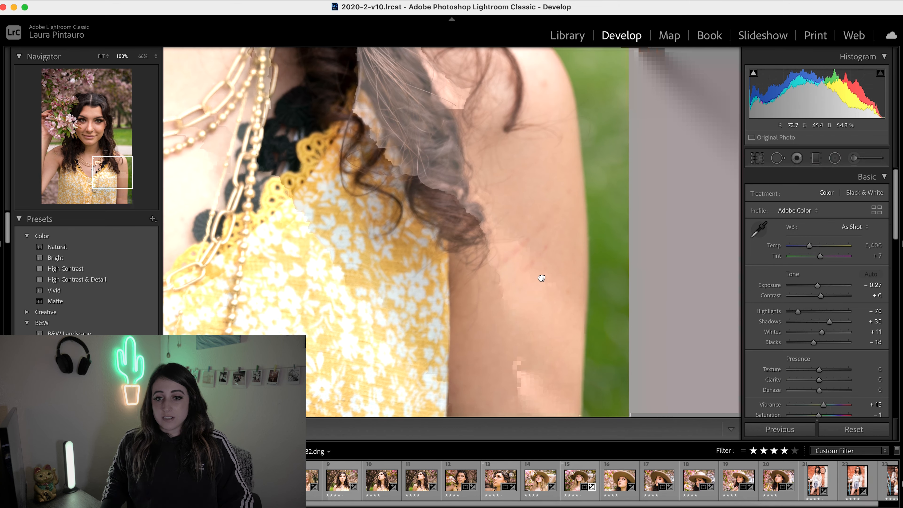
left_click_drag(540, 278, 524, 300)
left_click(778, 158)
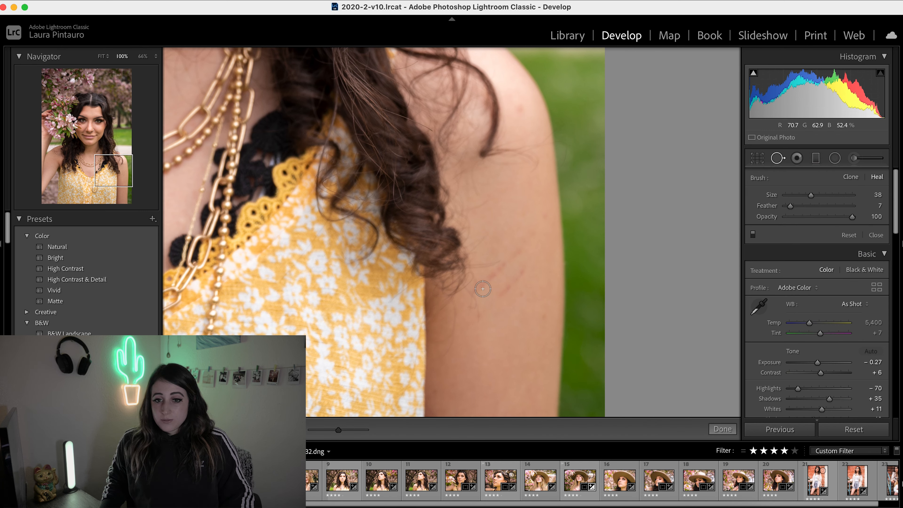
mouse_move(476, 294)
left_mouse_down()
mouse_move(543, 224)
mouse_move(483, 316)
left_mouse_up()
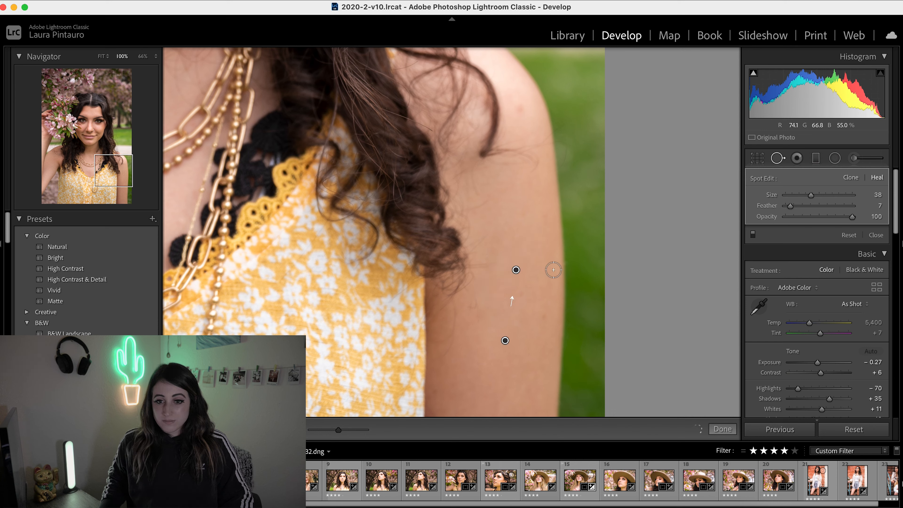
left_click(722, 429)
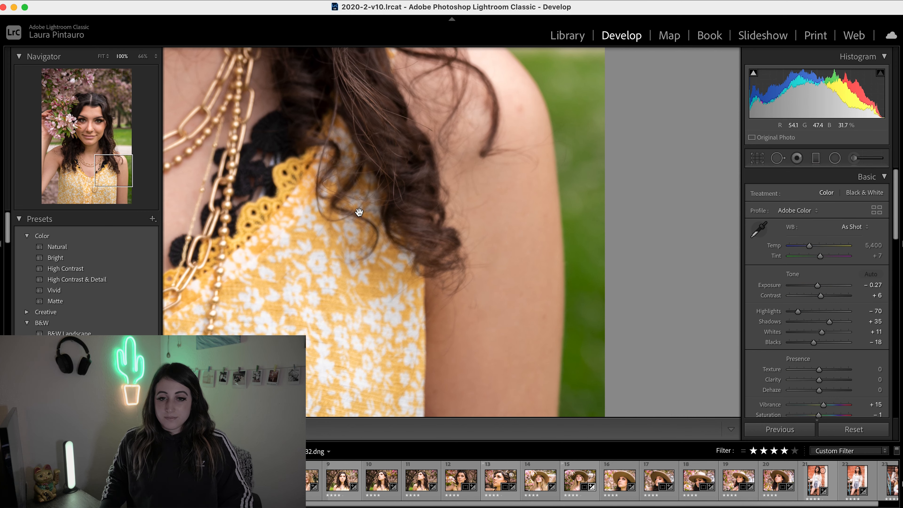
left_click(359, 211)
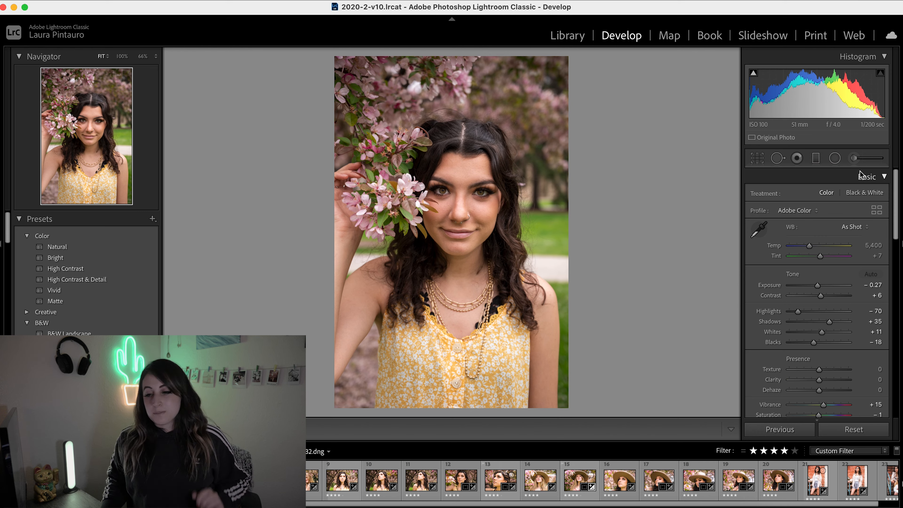
- Paint a Dodge (Lighten) Adjustment Brush mask at 0.25 exposure over the woman's dress, skin, face and hair
left_click(856, 159)
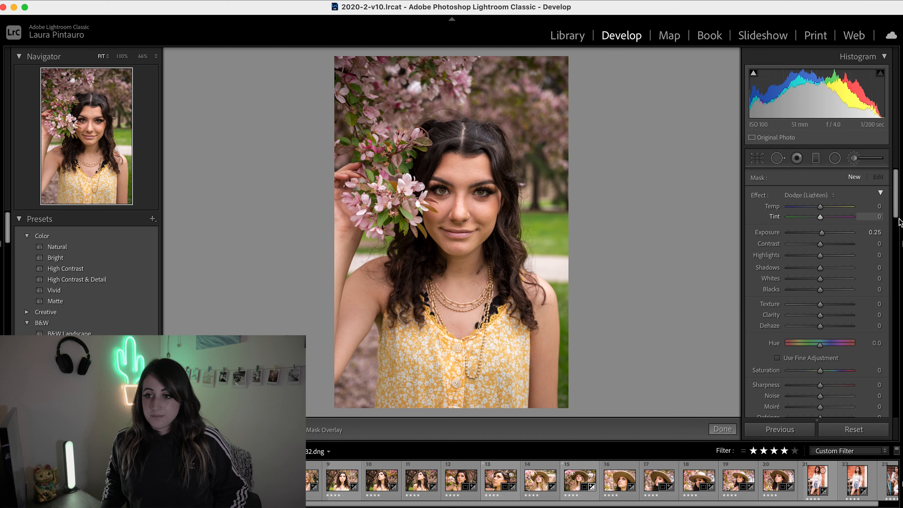
mouse_move(895, 214)
left_mouse_down()
mouse_move(895, 246)
mouse_move(894, 197)
left_mouse_up()
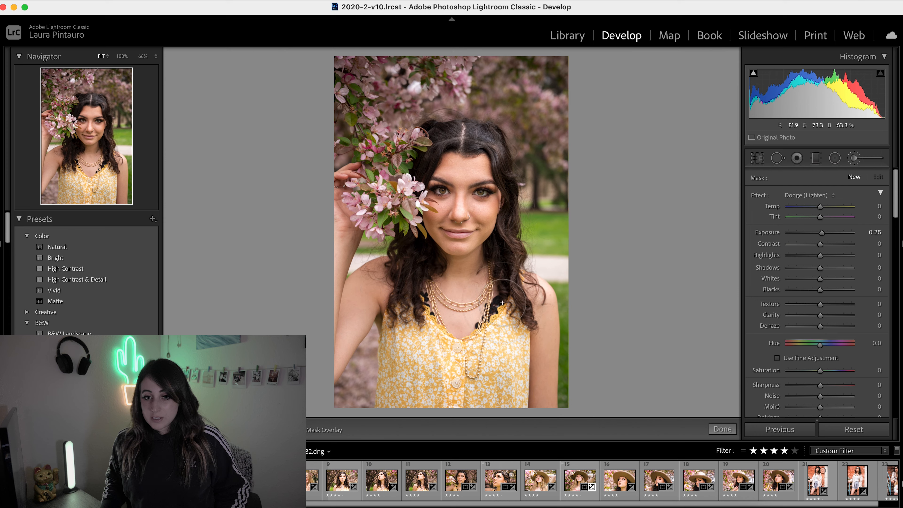
left_click_drag(482, 347, 510, 285)
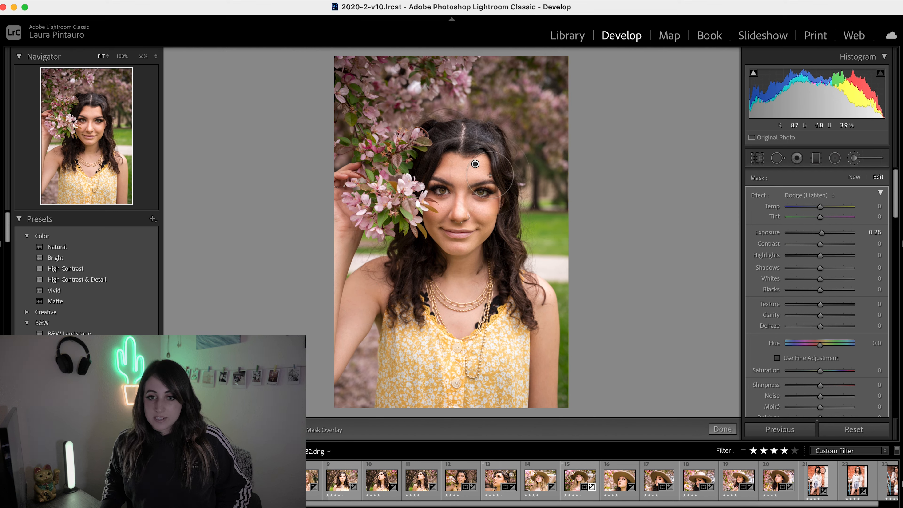
mouse_move(476, 165)
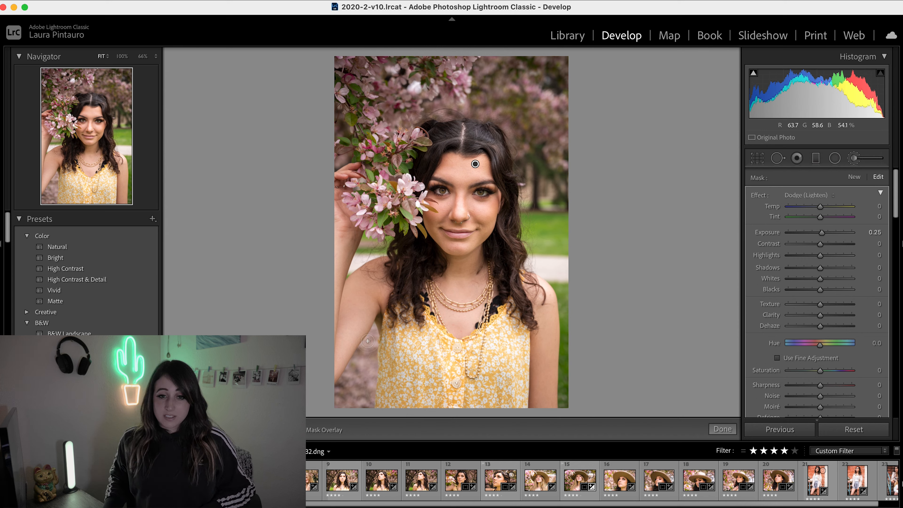
key("alt")
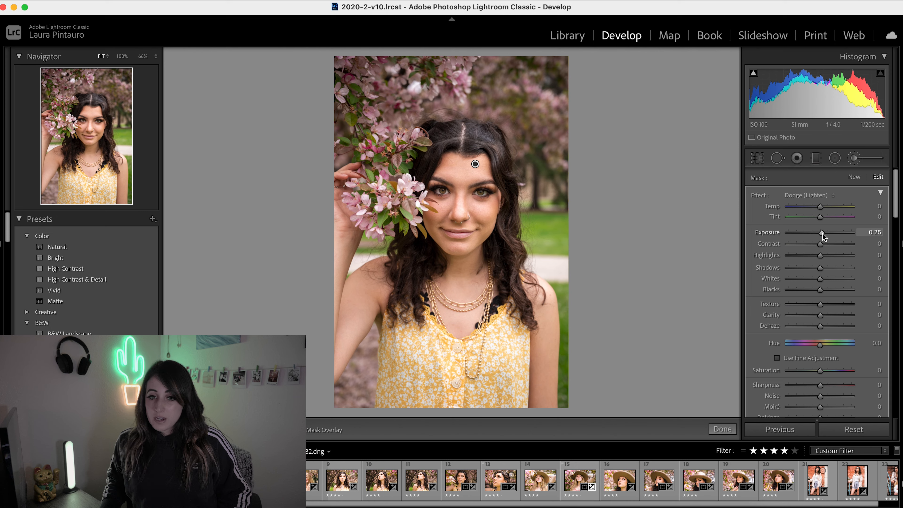
- Set the exposure of the brush mask covering the woman to 0.70 and leave the Adjustment Brush
left_click_drag(823, 233, 835, 233)
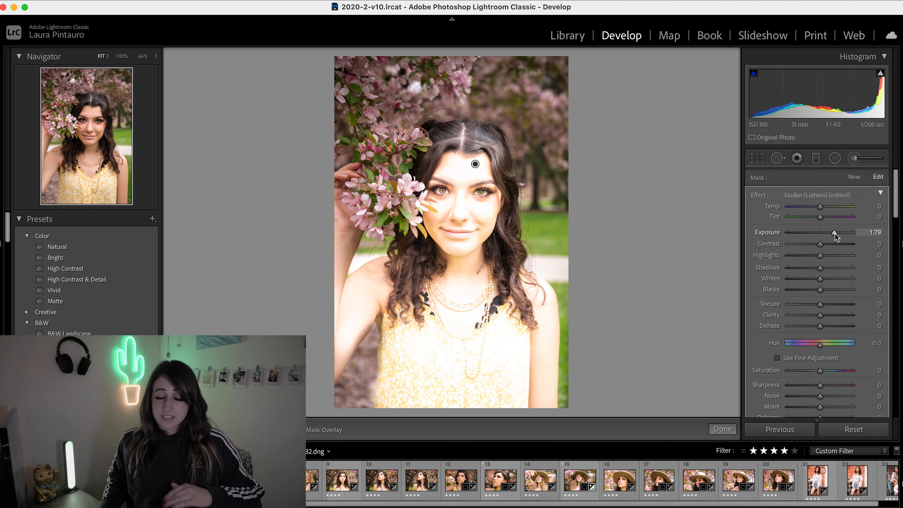
left_click_drag(835, 233, 826, 236)
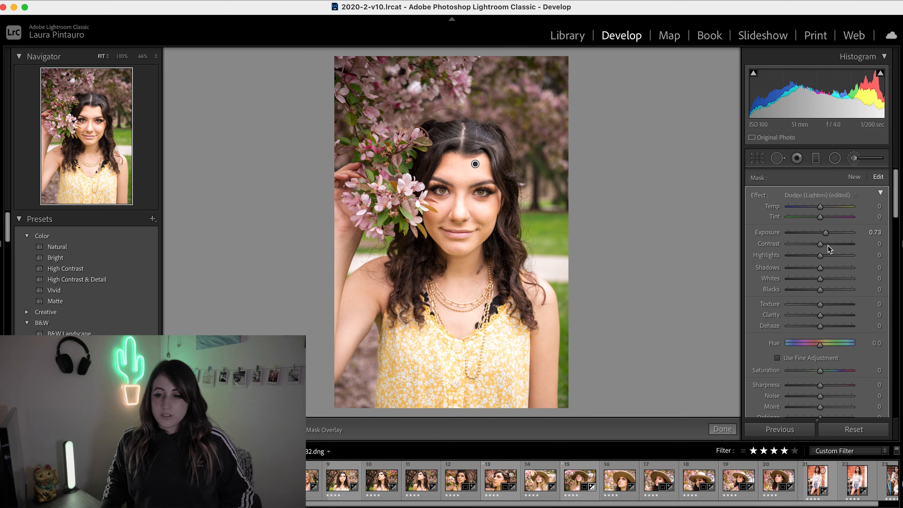
left_click(876, 232)
key("BackSpace")
type("0.7")
key("Return")
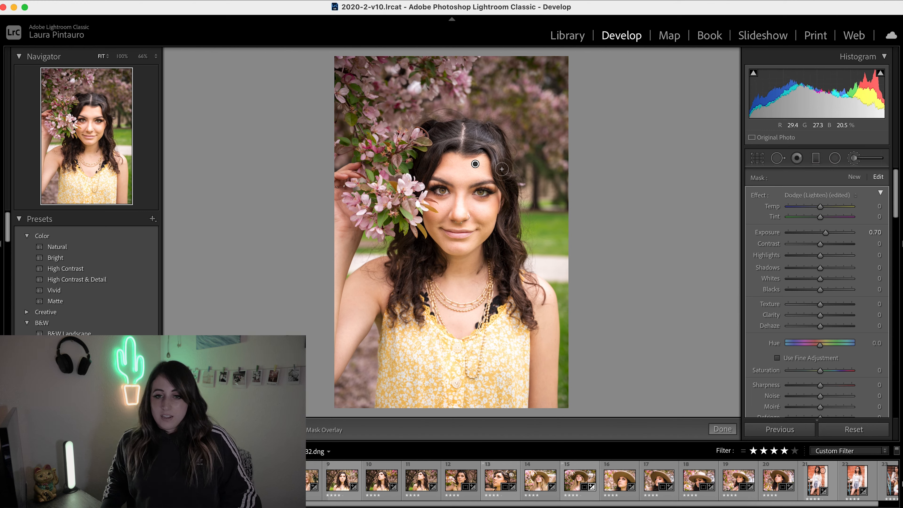
left_click(855, 159)
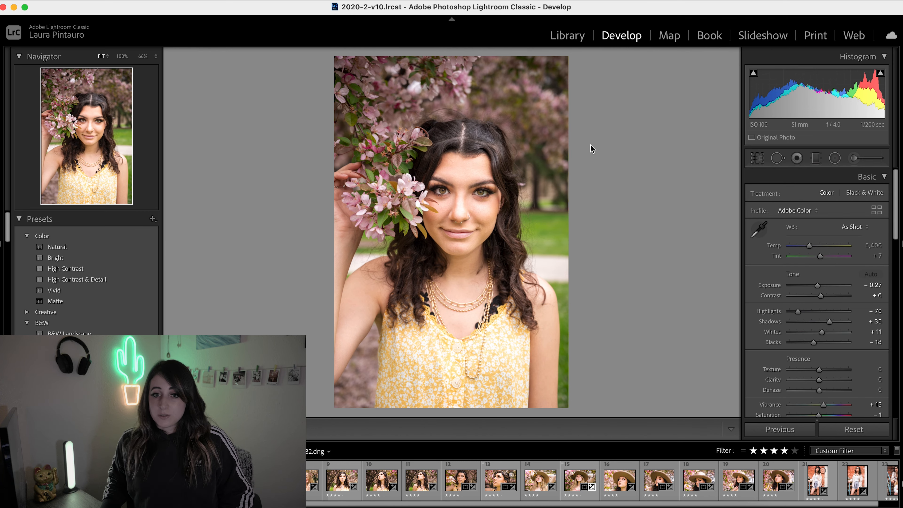
- Paint a separate Dodge (Lighten) Adjustment Brush mask over the irises of both eyes
left_click(469, 189)
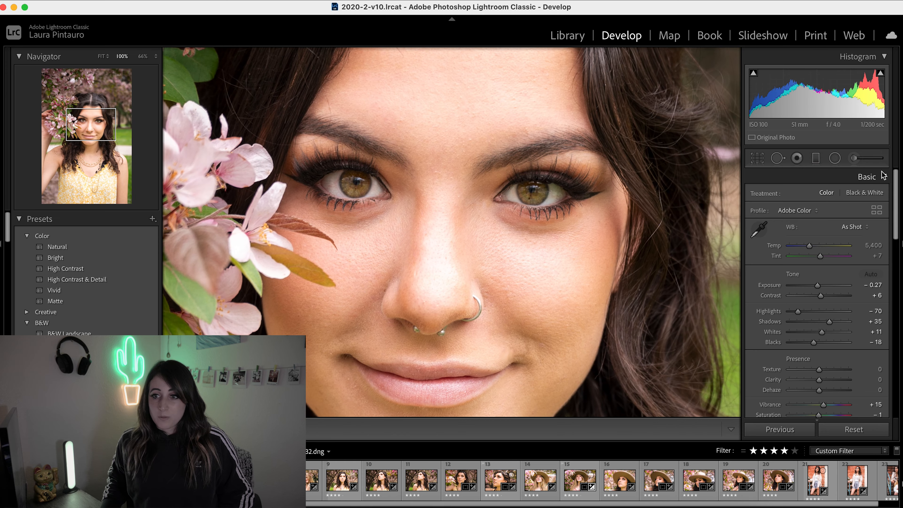
left_click(855, 160)
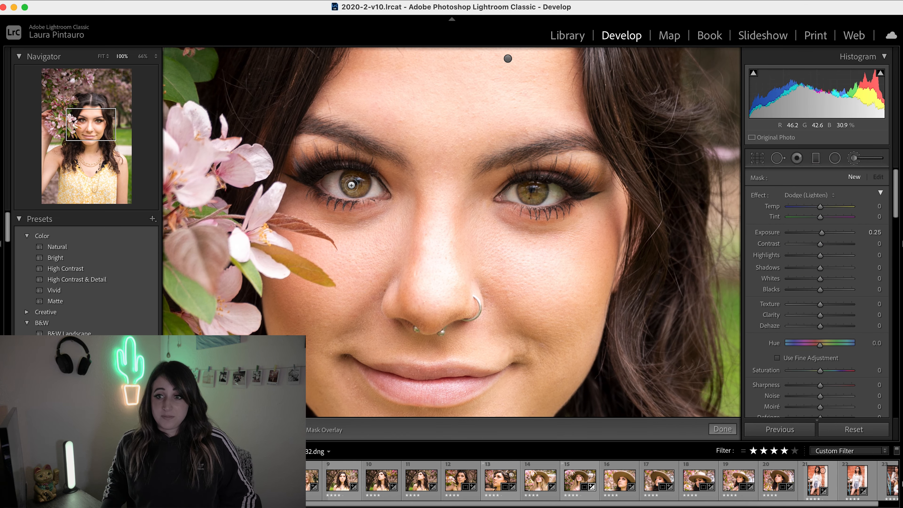
left_click(855, 161)
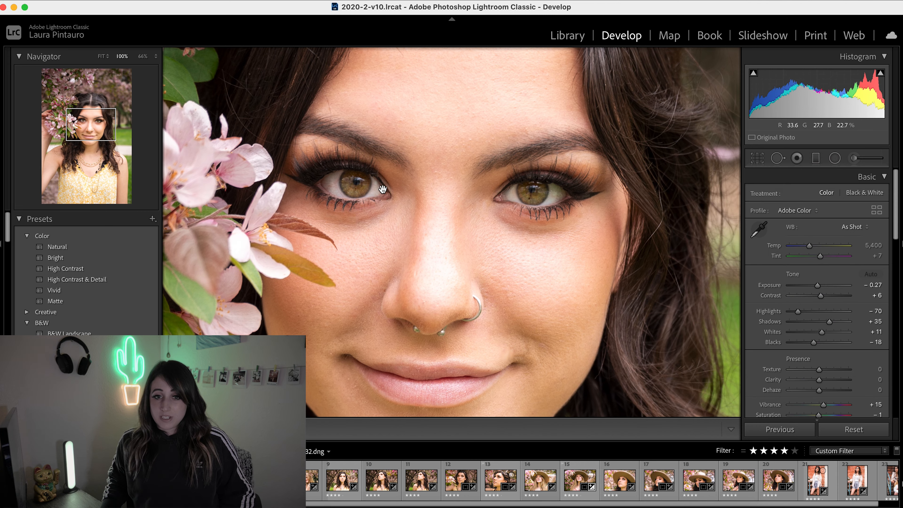
left_click_drag(380, 183, 376, 209)
key("super+equal")
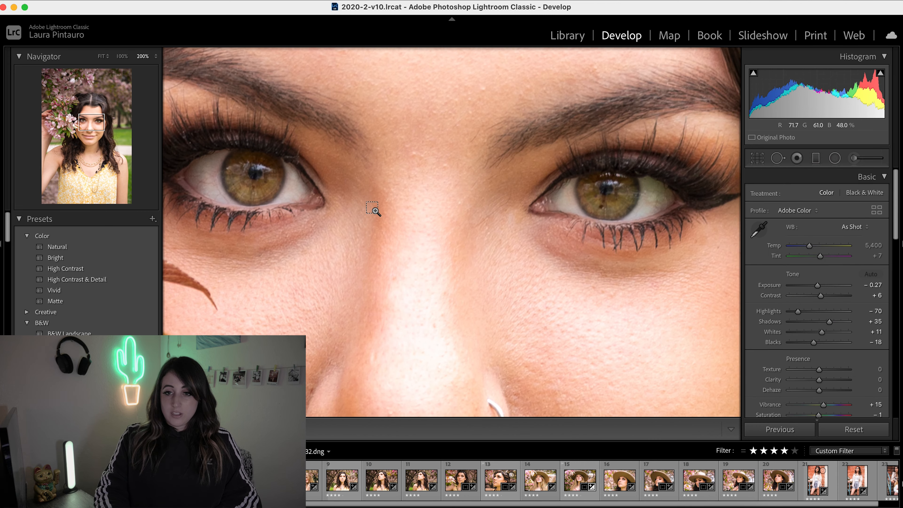
left_click_drag(375, 210, 383, 232)
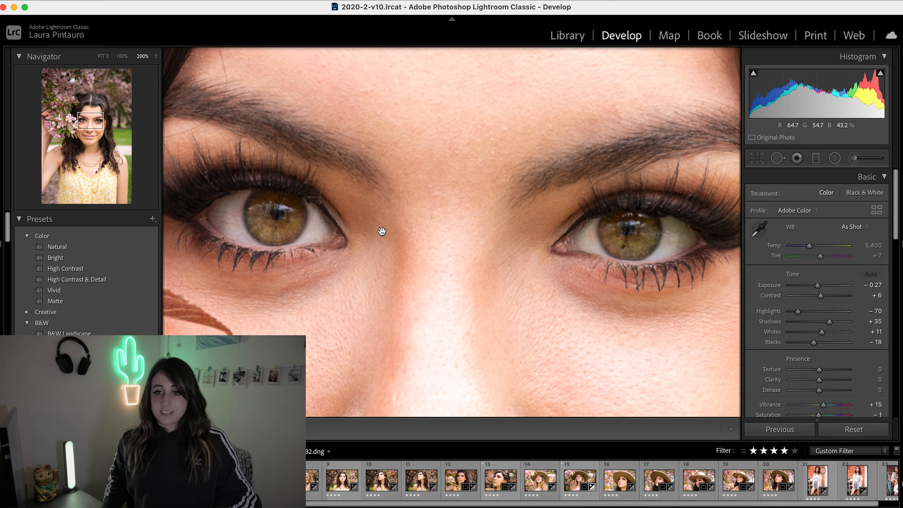
left_click(854, 159)
mouse_move(260, 206)
left_mouse_down()
mouse_move(267, 234)
mouse_move(289, 222)
mouse_move(283, 204)
mouse_move(270, 201)
mouse_move(257, 213)
mouse_move(260, 228)
mouse_move(285, 232)
mouse_move(295, 217)
mouse_move(290, 204)
mouse_move(268, 203)
mouse_move(260, 220)
mouse_move(290, 232)
mouse_move(296, 210)
mouse_move(259, 204)
left_mouse_up()
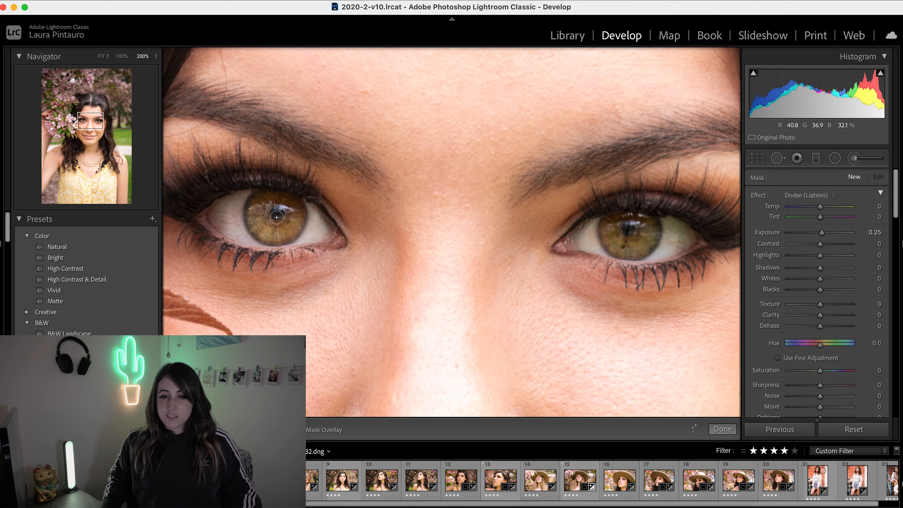
left_click_drag(279, 216, 280, 224)
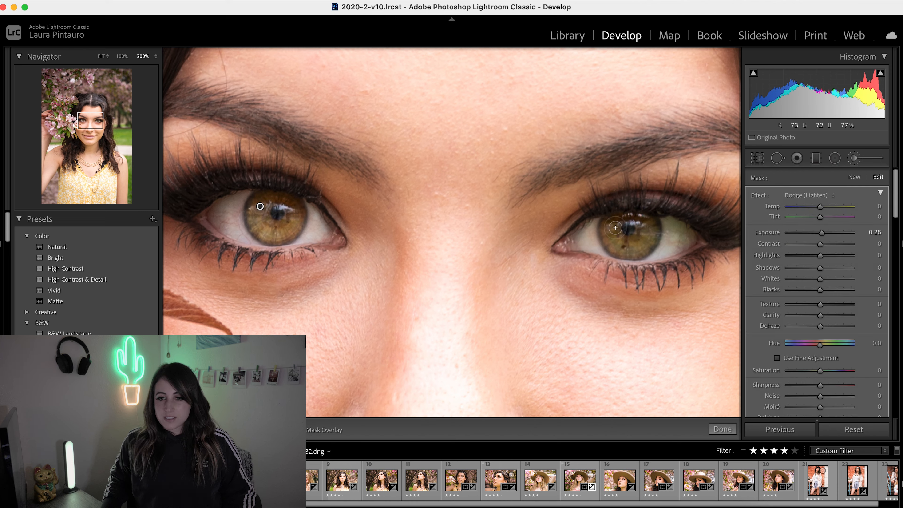
mouse_move(637, 235)
left_mouse_down()
mouse_move(634, 224)
mouse_move(613, 235)
left_mouse_up()
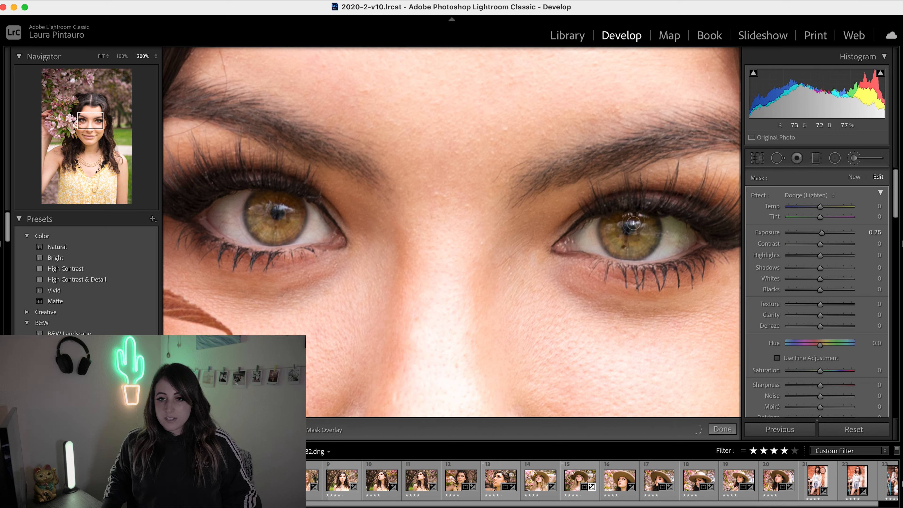
mouse_move(644, 225)
left_mouse_down()
mouse_move(622, 227)
mouse_move(652, 238)
left_mouse_up()
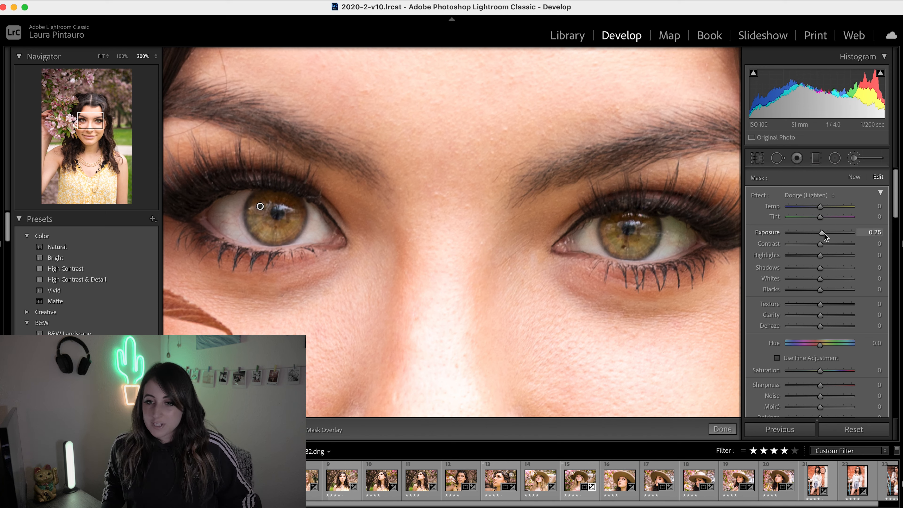
- Try stronger brightening on the iris mask, then set its exposure to 0.35
mouse_move(824, 234)
left_mouse_down()
mouse_move(847, 235)
mouse_move(833, 235)
left_mouse_up()
left_click_drag(832, 236, 829, 237)
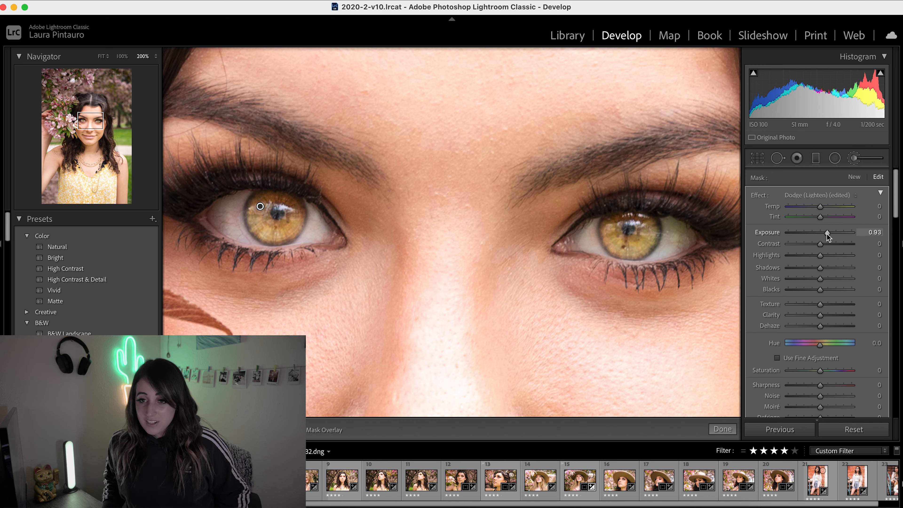
left_click_drag(827, 233, 826, 234)
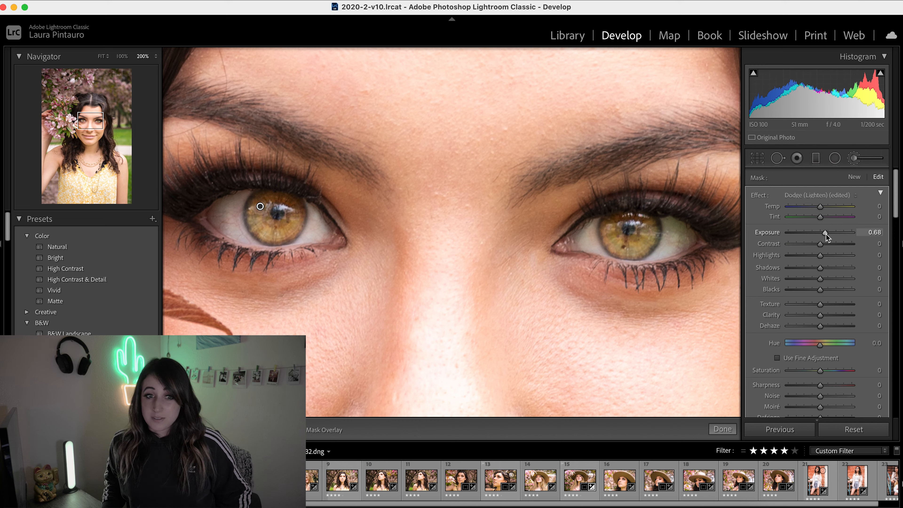
left_click(875, 232)
type(".")
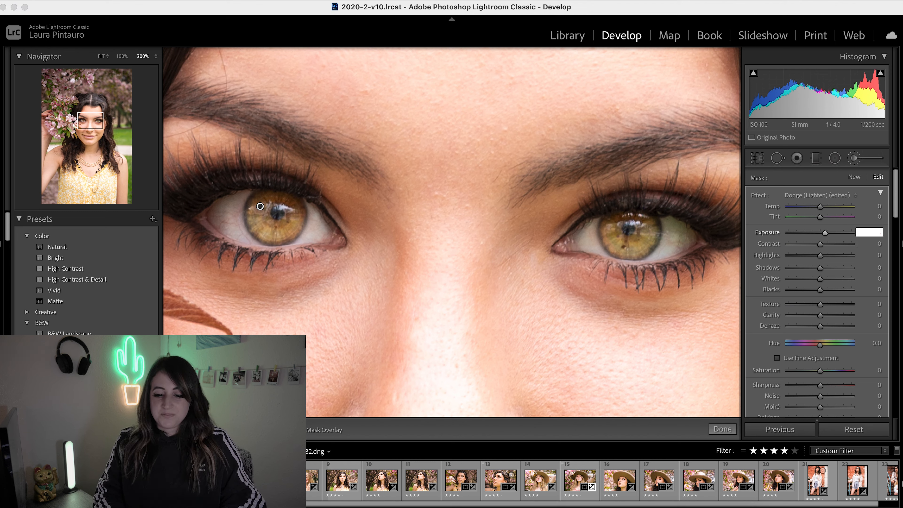
type("35")
key("Return")
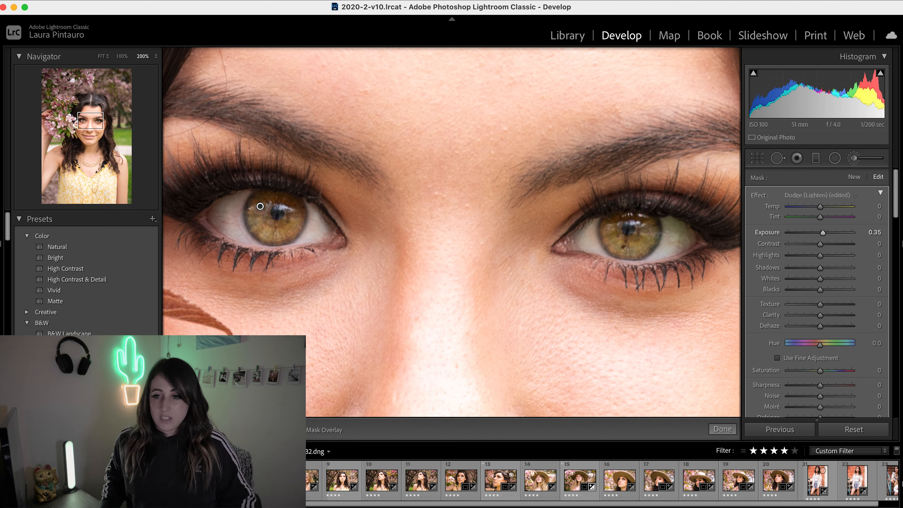
- Recolour the irises by setting the mask's saturation to 100 and hue to 11.0, and check the eyes in the full portrait
left_click_drag(896, 207, 896, 232)
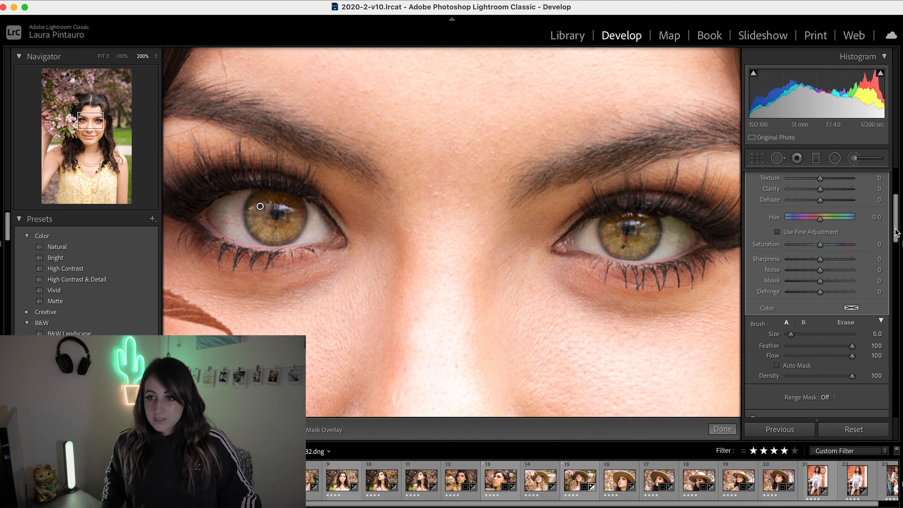
left_click_drag(829, 246, 844, 247)
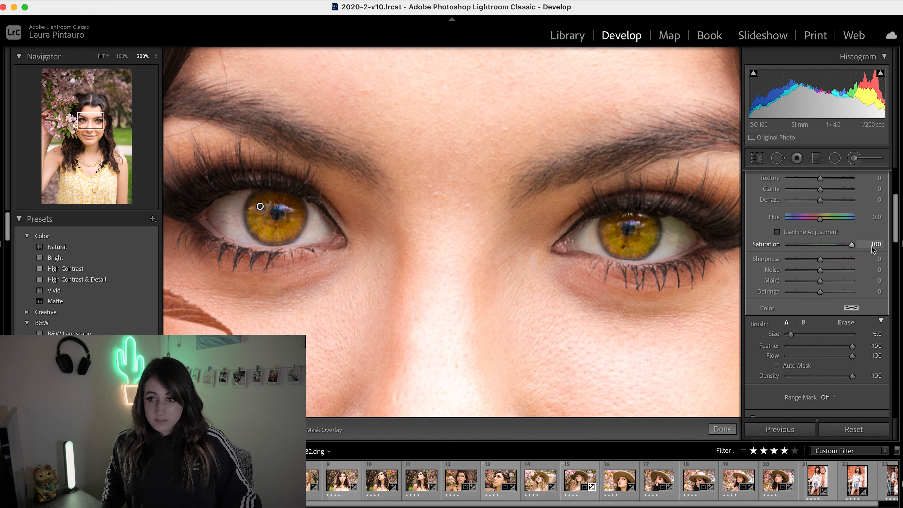
scroll(847, 276, "up", 5)
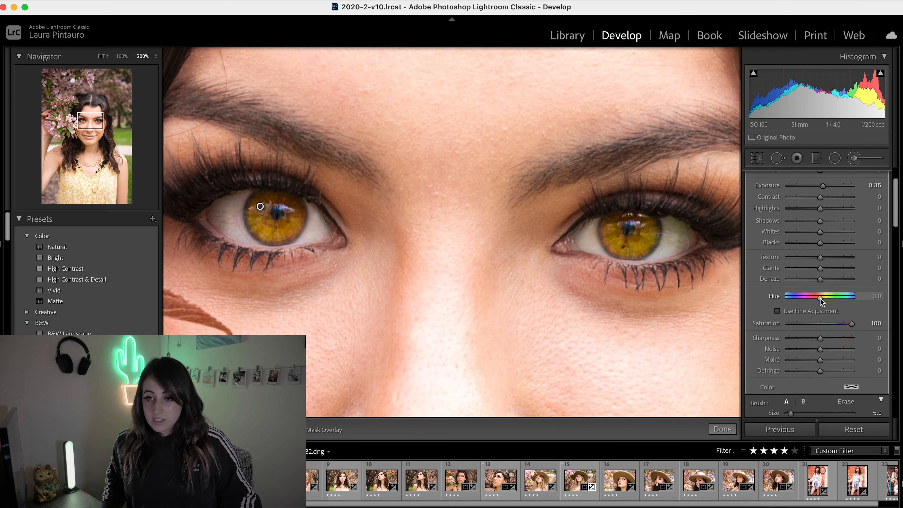
left_click(820, 297)
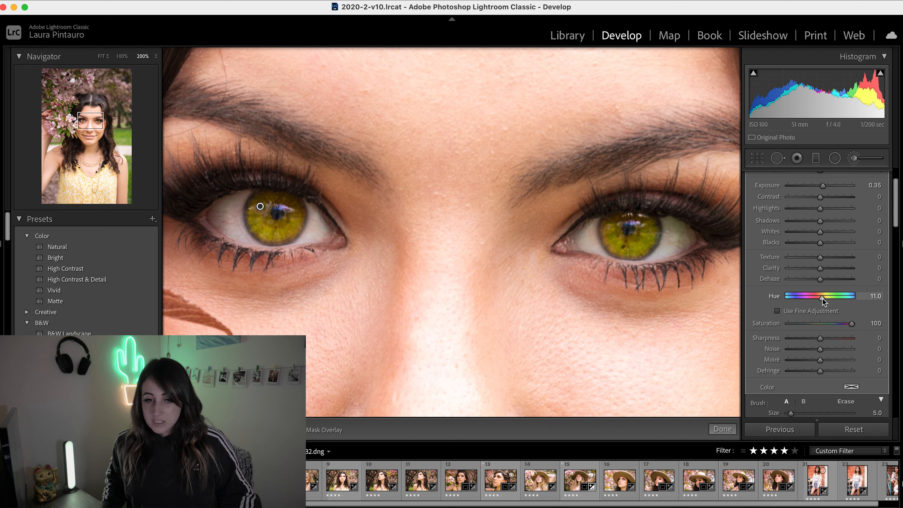
scroll(829, 214, "up", 2)
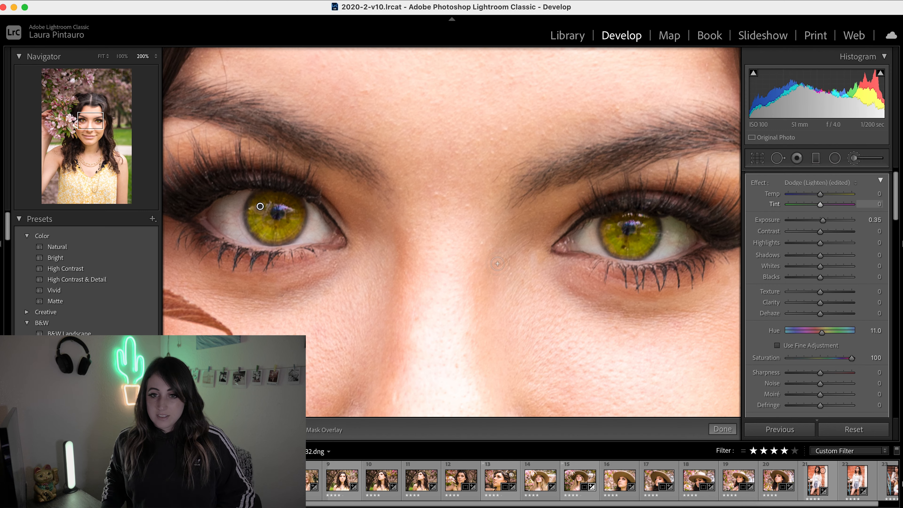
left_click(853, 157)
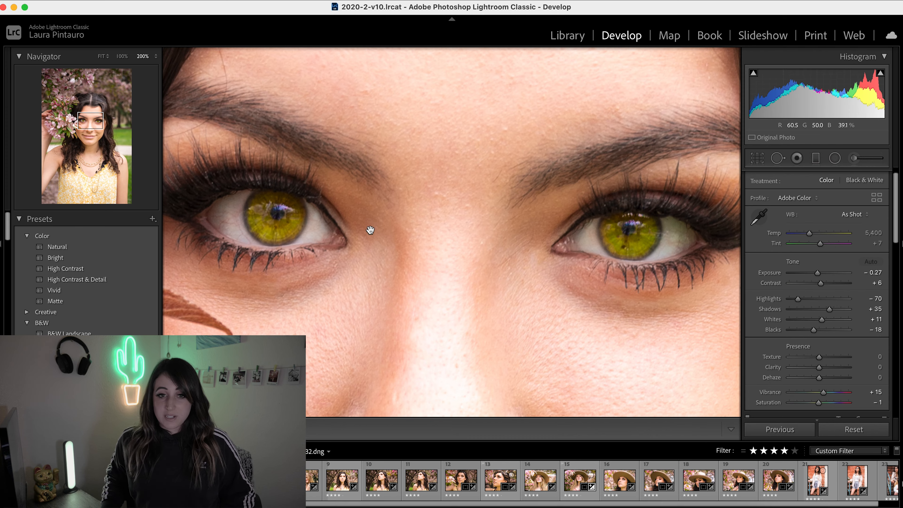
left_click(392, 219)
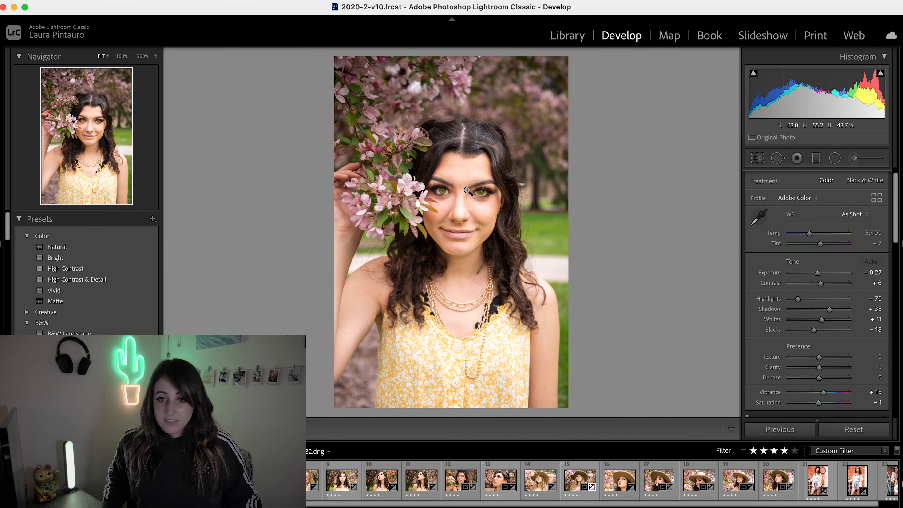
left_click_drag(468, 191, 448, 228)
key("super+equal")
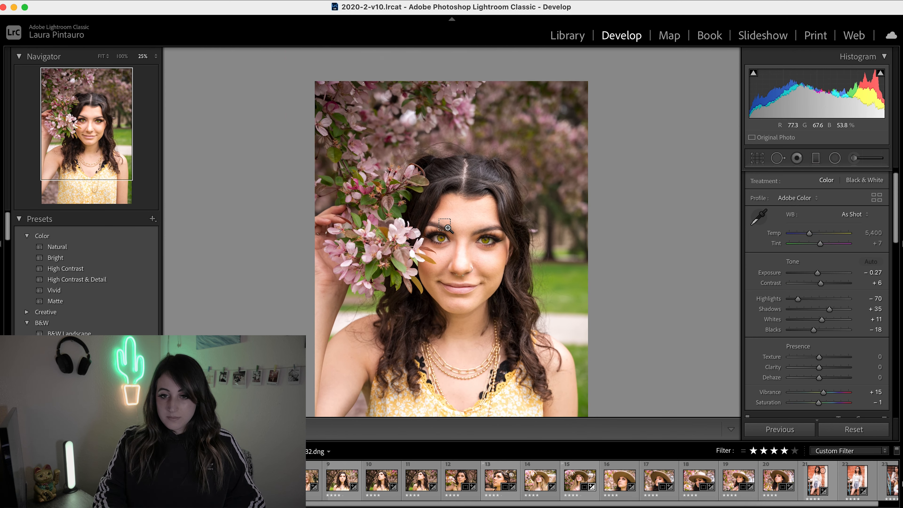
- Examine the recoloured eyes and the face up close, and return to the full portrait
key("super+equal")
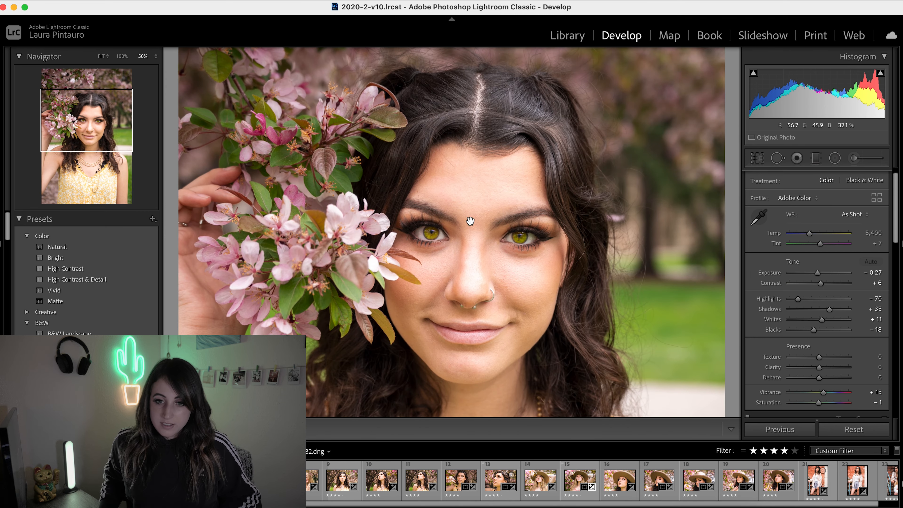
scroll(458, 116, "down", 5)
left_click_drag(458, 115, 445, 172)
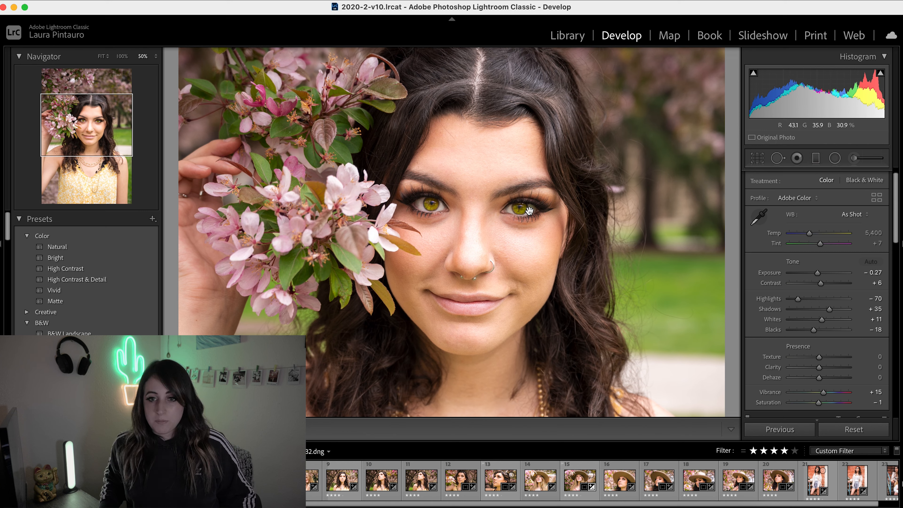
left_click_drag(569, 263, 546, 282)
mouse_move(544, 242)
left_mouse_down()
mouse_move(530, 256)
mouse_move(531, 246)
left_mouse_up()
left_click_drag(460, 316, 494, 231)
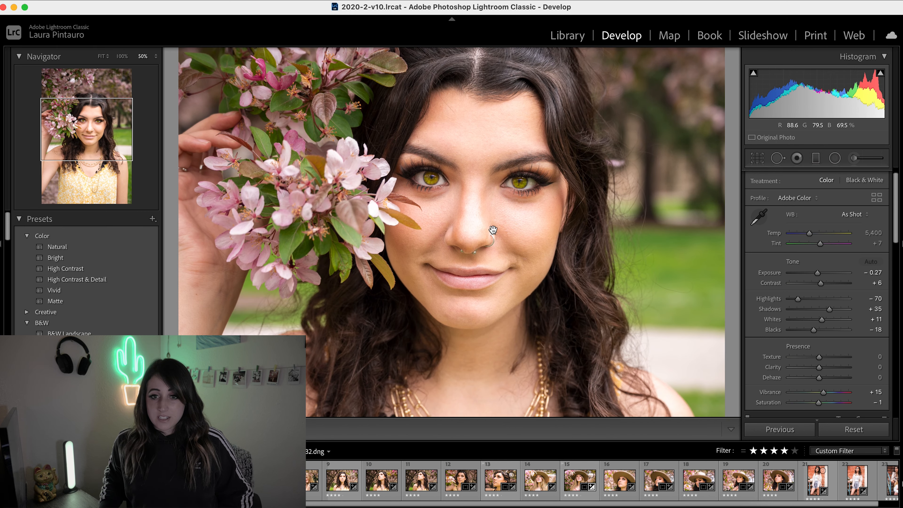
left_click(508, 220)
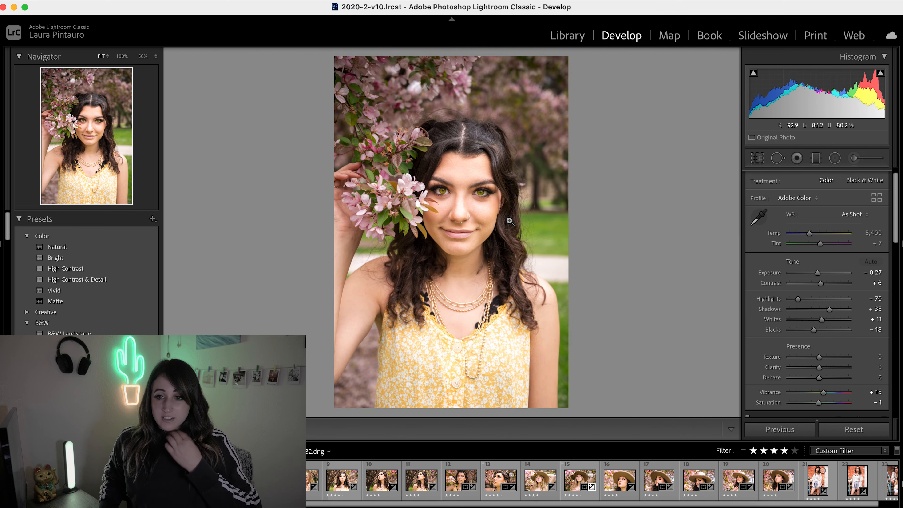
- Paint a new Dodge (Lighten) Adjustment Brush mask over the pink blossoms and set its saturation to 69
left_click(854, 159)
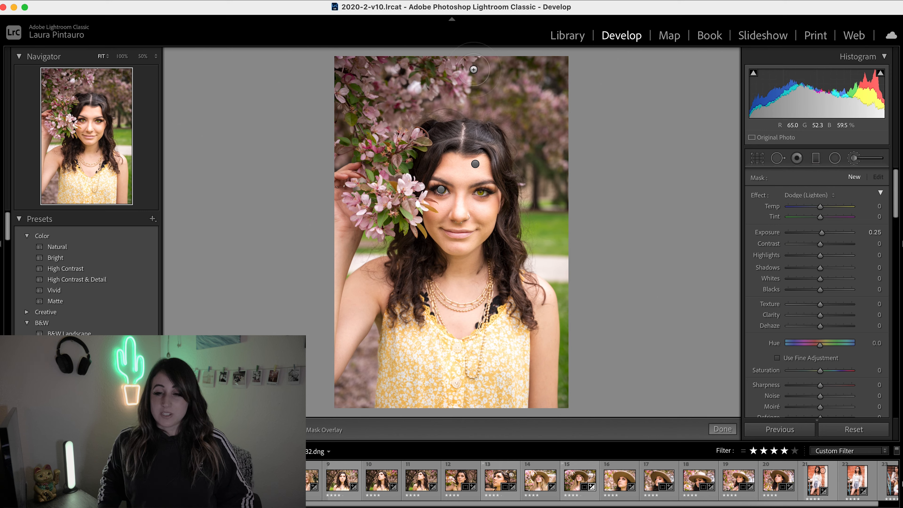
mouse_move(359, 72)
left_mouse_down()
mouse_move(383, 174)
mouse_move(382, 205)
mouse_move(366, 201)
mouse_move(373, 215)
mouse_move(393, 154)
left_mouse_up()
left_click_drag(387, 216, 406, 194)
mouse_move(379, 223)
left_mouse_down()
mouse_move(411, 211)
mouse_move(387, 183)
mouse_move(400, 142)
mouse_move(373, 166)
mouse_move(361, 84)
mouse_move(357, 108)
mouse_move(352, 76)
mouse_move(353, 71)
left_mouse_up()
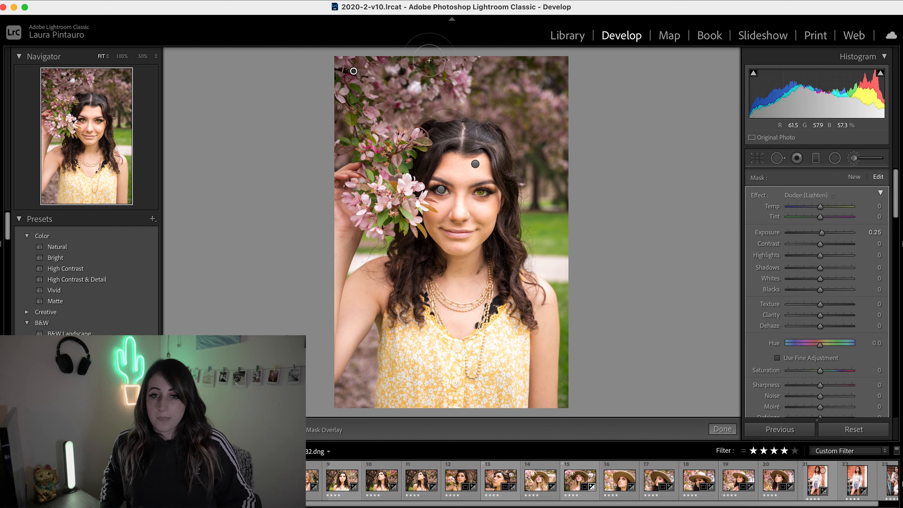
mouse_move(454, 74)
left_mouse_down()
mouse_move(418, 60)
mouse_move(456, 84)
mouse_move(463, 65)
mouse_move(447, 82)
mouse_move(407, 57)
mouse_move(420, 68)
mouse_move(454, 70)
mouse_move(385, 59)
mouse_move(358, 66)
mouse_move(350, 102)
mouse_move(367, 147)
left_mouse_up()
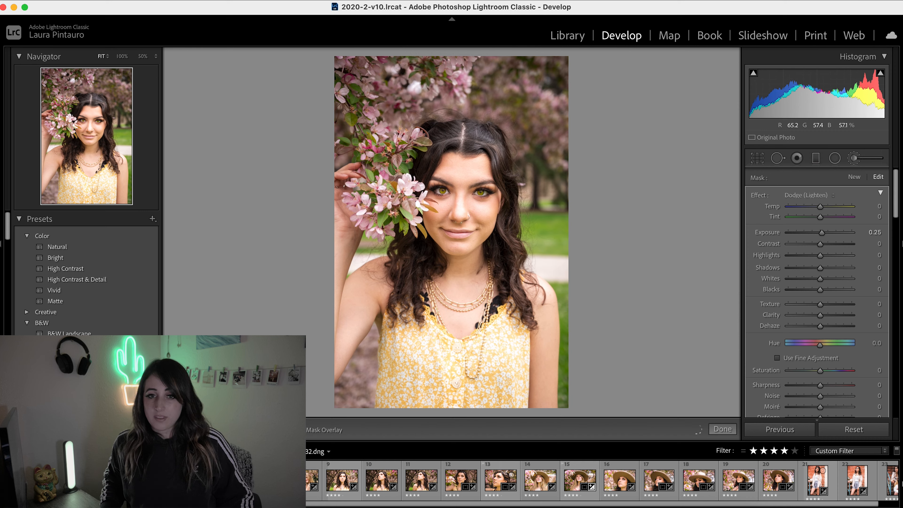
mouse_move(355, 138)
left_mouse_down()
mouse_move(346, 85)
mouse_move(403, 74)
mouse_move(408, 82)
mouse_move(376, 98)
mouse_move(430, 77)
mouse_move(417, 91)
mouse_move(386, 81)
left_mouse_up()
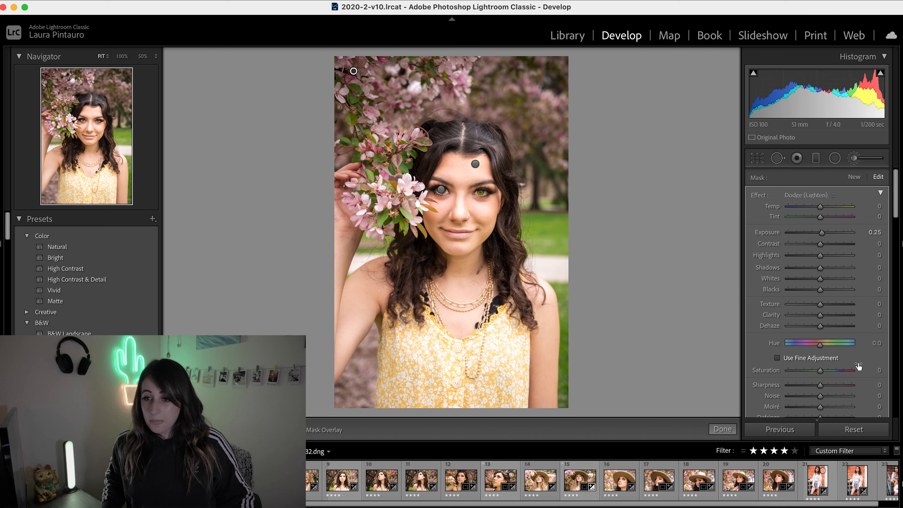
left_click_drag(820, 374, 843, 377)
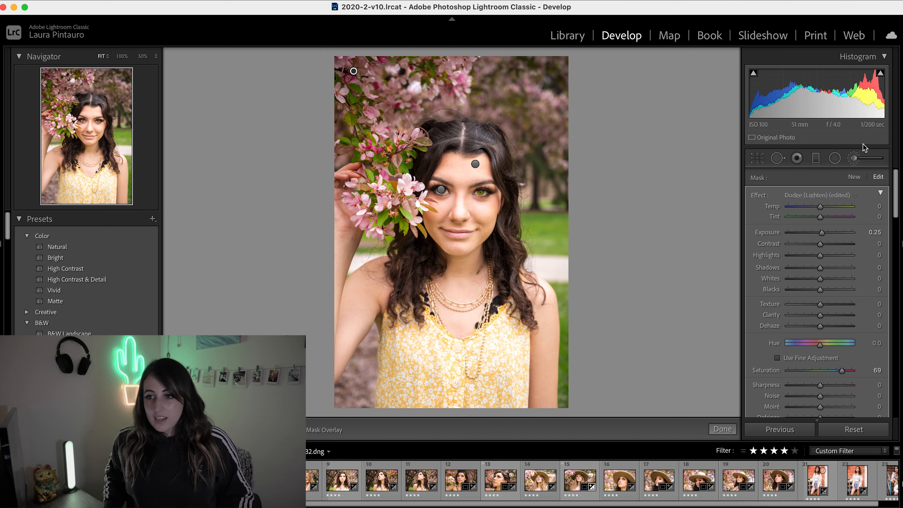
- Paint another Dodge (Lighten) mask over the background trees, grass and path on the side of the woman opposite the blossoms
left_click(855, 177)
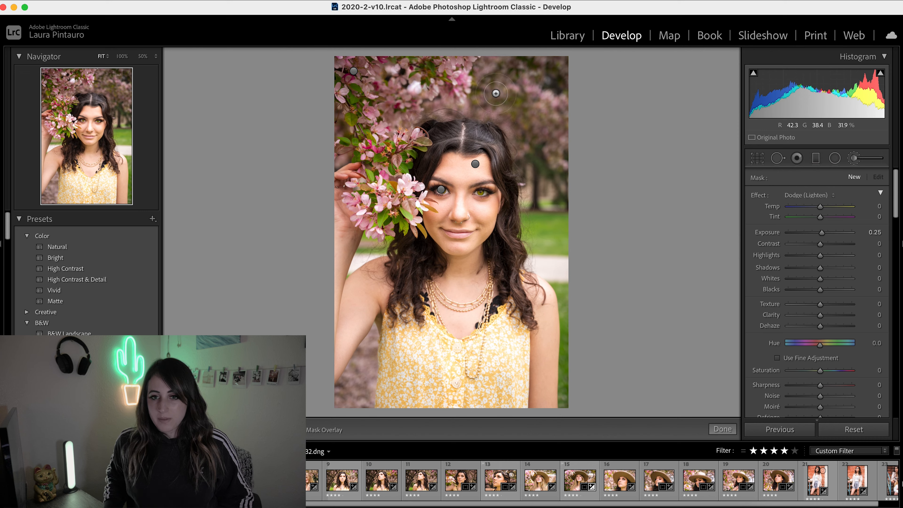
mouse_move(564, 70)
left_mouse_down()
mouse_move(493, 66)
mouse_move(484, 80)
mouse_move(482, 96)
mouse_move(513, 131)
mouse_move(529, 217)
left_mouse_up()
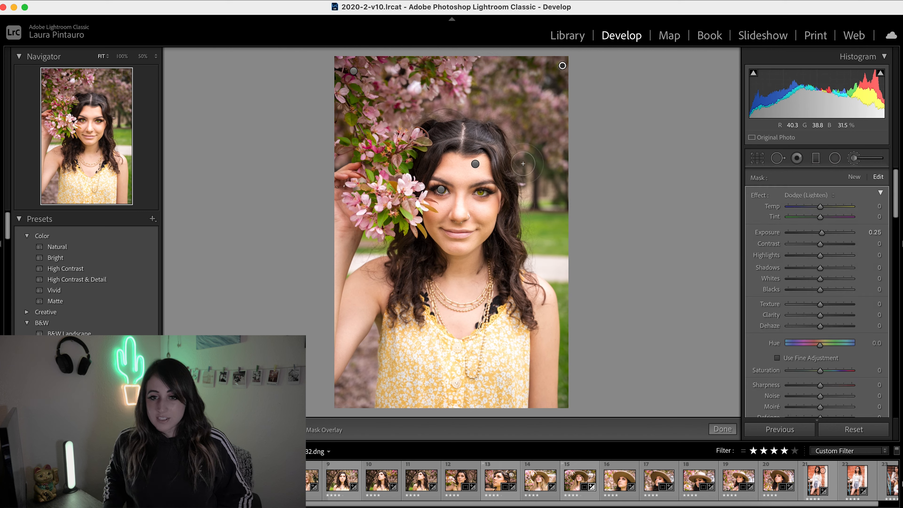
mouse_move(525, 177)
left_mouse_down()
mouse_move(534, 253)
mouse_move(540, 264)
mouse_move(550, 256)
mouse_move(569, 332)
left_mouse_up()
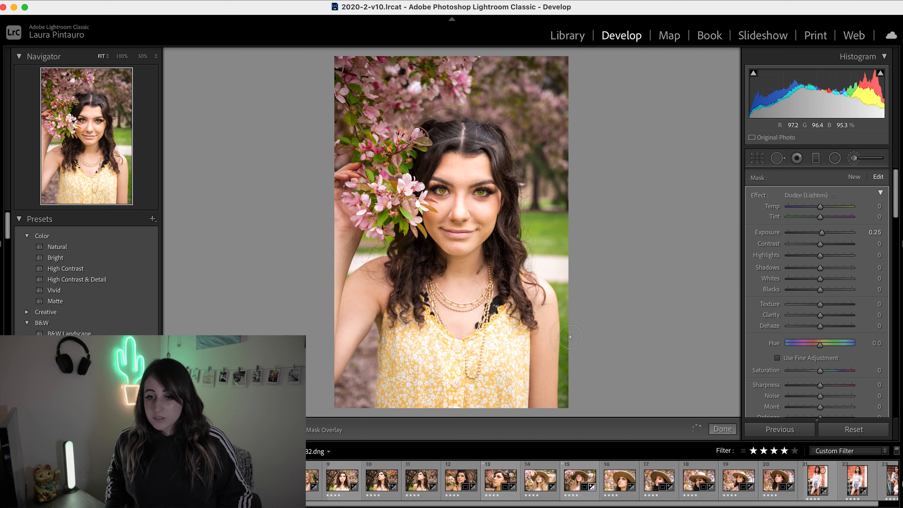
left_click_drag(569, 392, 568, 402)
mouse_move(552, 233)
left_mouse_down()
mouse_move(554, 259)
mouse_move(561, 217)
mouse_move(562, 264)
mouse_move(555, 179)
mouse_move(556, 210)
mouse_move(539, 203)
mouse_move(545, 93)
mouse_move(540, 118)
mouse_move(516, 100)
mouse_move(506, 58)
mouse_move(521, 69)
mouse_move(508, 105)
mouse_move(611, 118)
left_mouse_up()
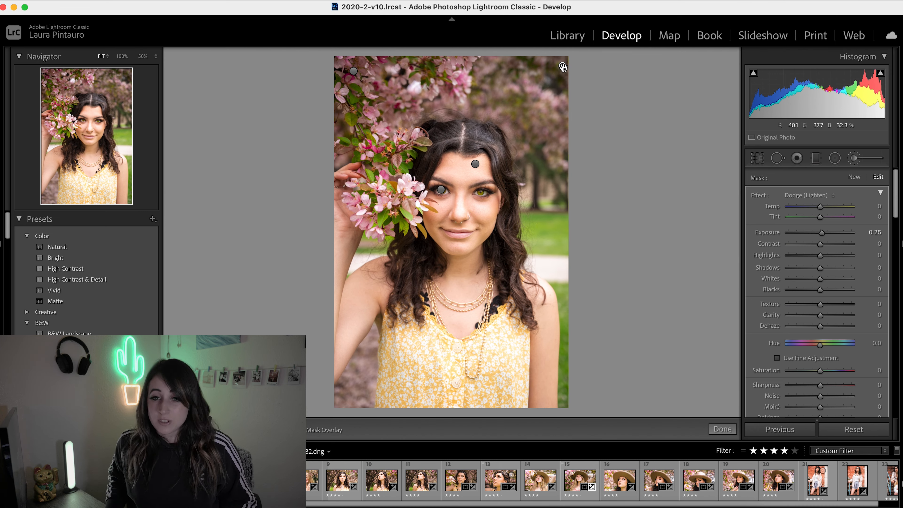
mouse_move(562, 67)
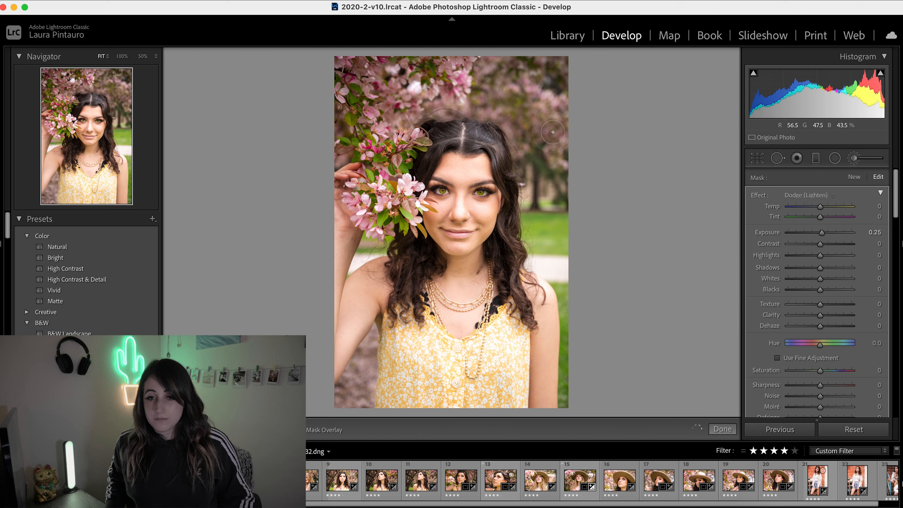
left_click_drag(550, 200, 547, 209)
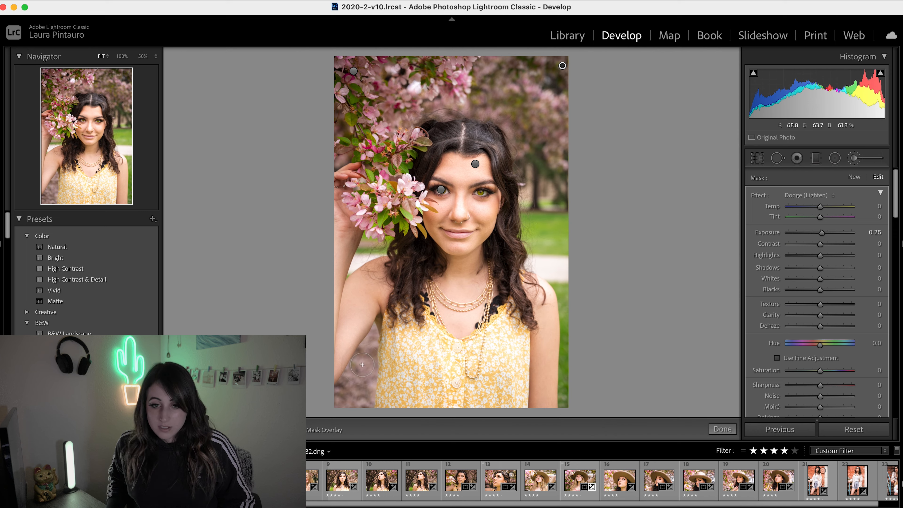
- Extend the background mask over the area between the raised arm and the dress, and around the lower blossoms
left_click_drag(372, 338, 373, 338)
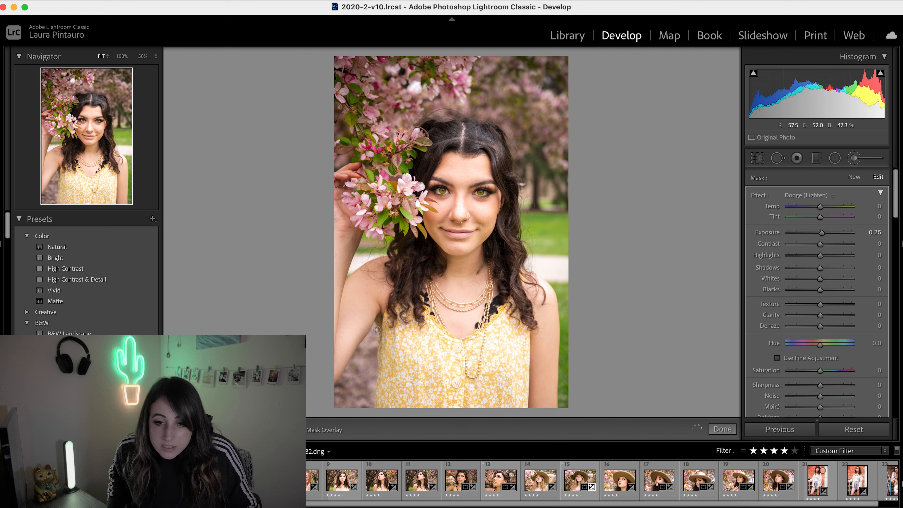
left_click_drag(336, 392, 337, 391)
left_click_drag(376, 336, 376, 336)
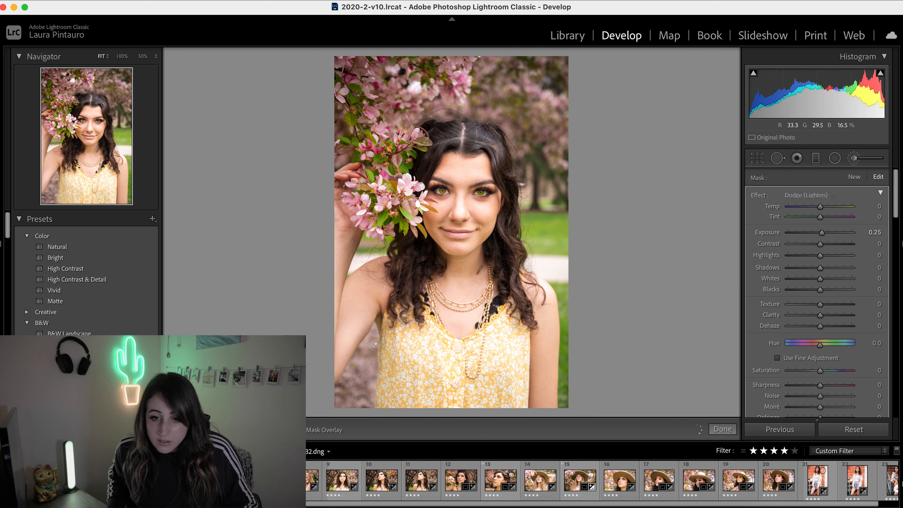
mouse_move(366, 413)
left_mouse_down()
mouse_move(367, 371)
mouse_move(364, 387)
left_mouse_up()
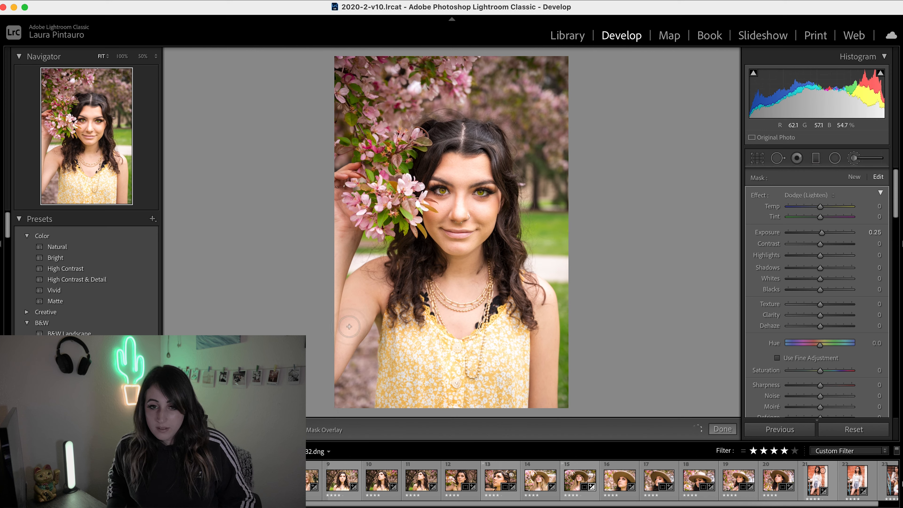
mouse_move(371, 244)
left_mouse_down()
mouse_move(365, 252)
mouse_move(390, 241)
left_mouse_up()
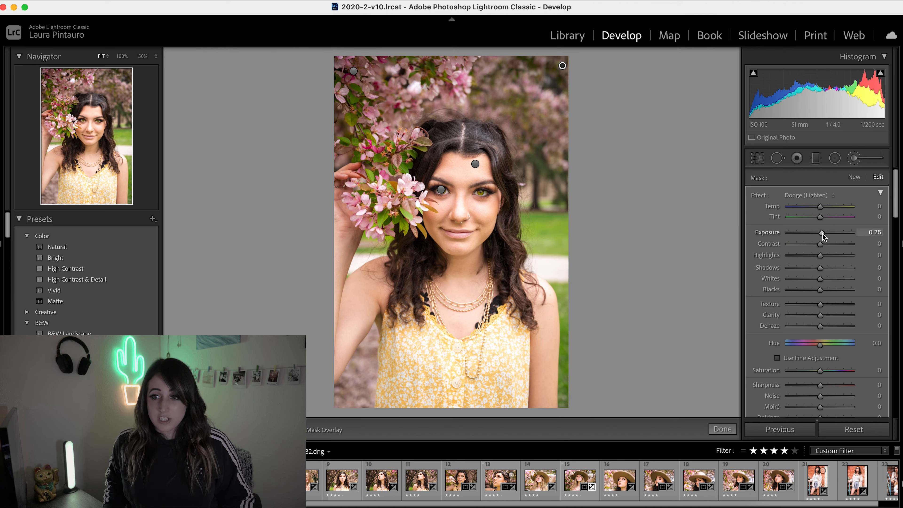
- Try darkening the background mask to an exposure of -1.45, touching it up beside the lower blossoms, and leave the Adjustment Brush
left_click_drag(824, 234, 815, 234)
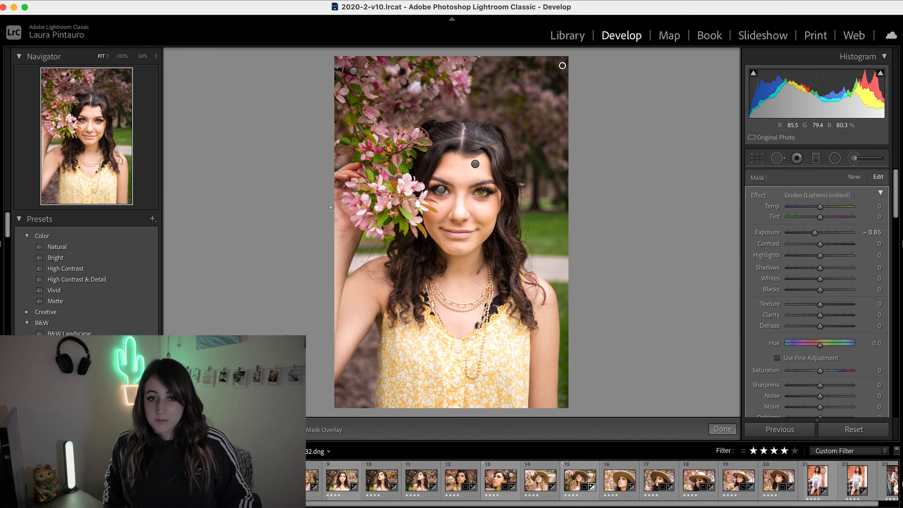
left_click_drag(368, 248, 365, 242)
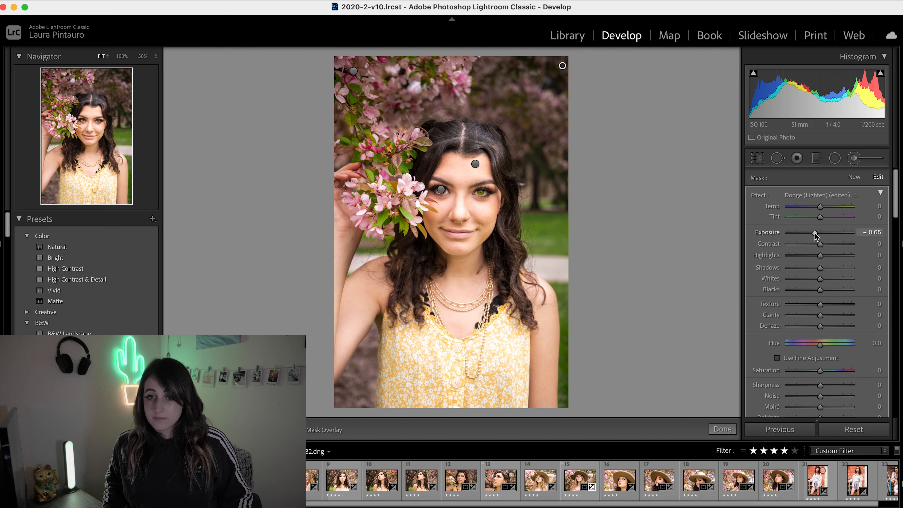
left_click_drag(815, 234, 809, 232)
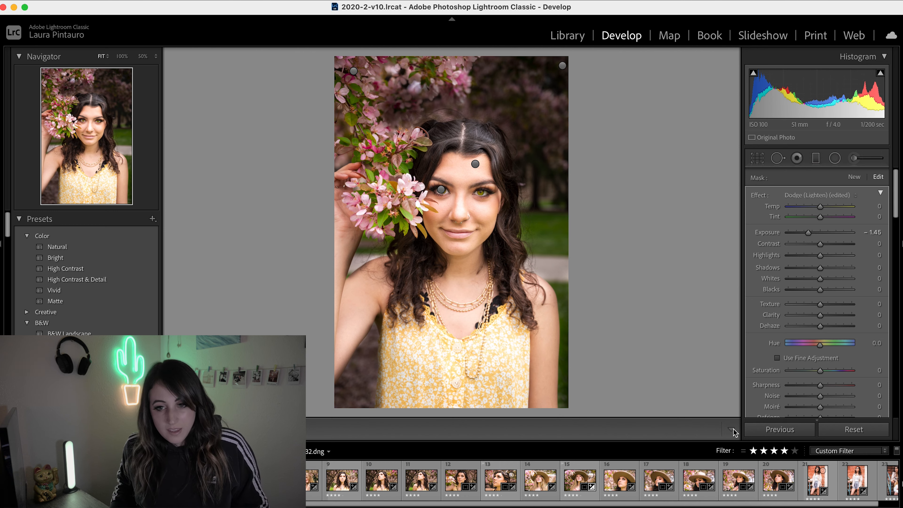
left_click(733, 428)
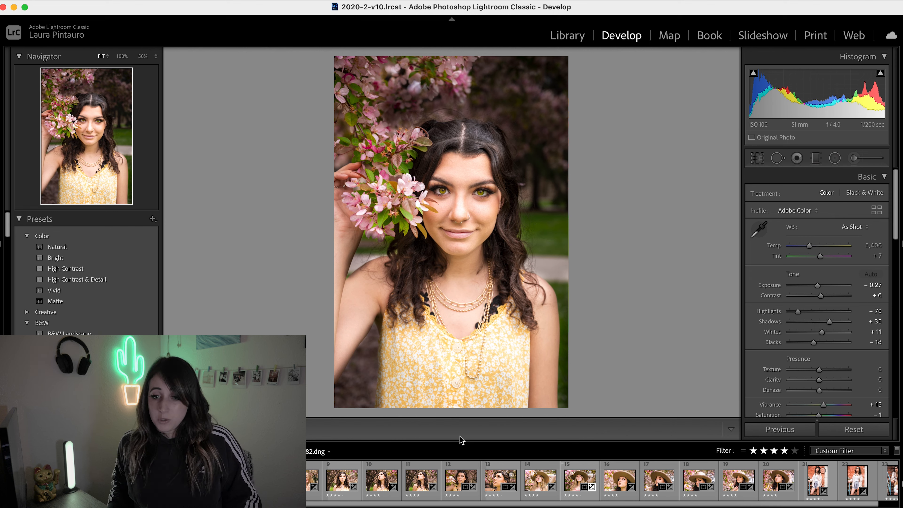
- Set the background mask's exposure to -0.36, refine its edge along the dress below the raised arm, and finish the brush edit
left_click(854, 159)
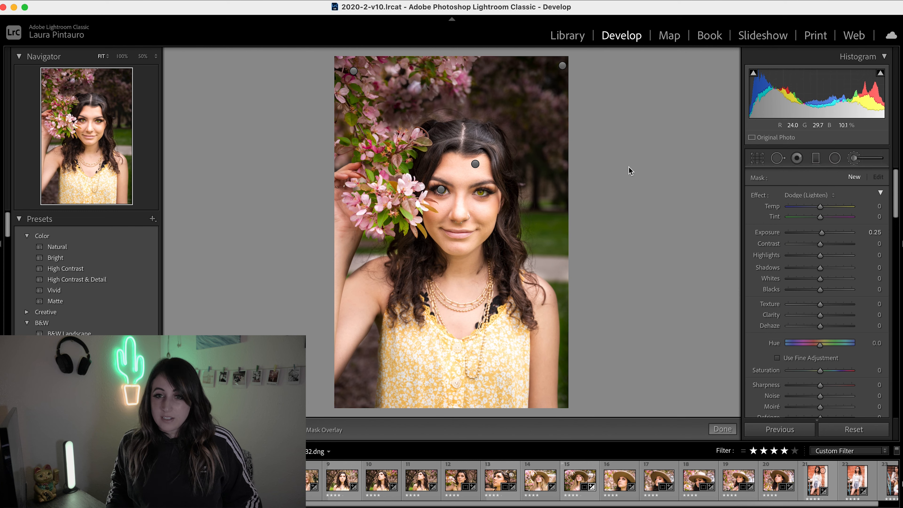
left_click(562, 66)
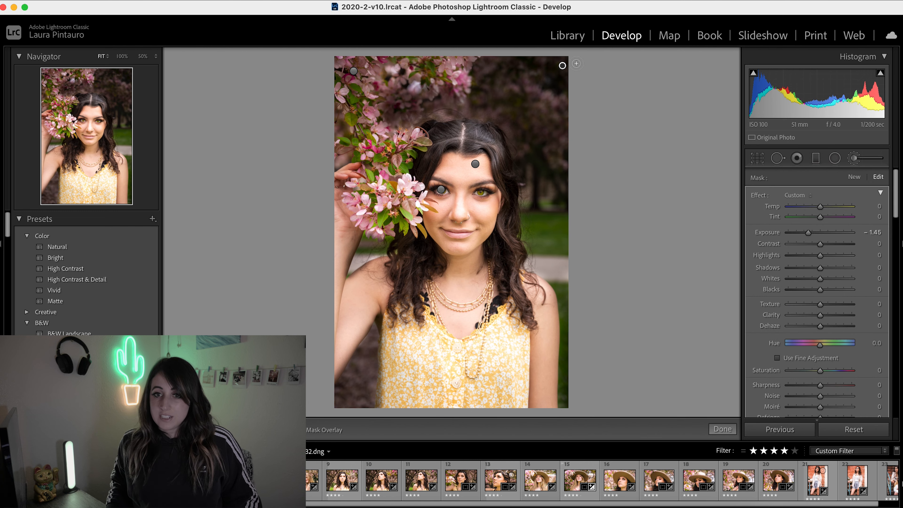
left_click_drag(808, 233, 817, 235)
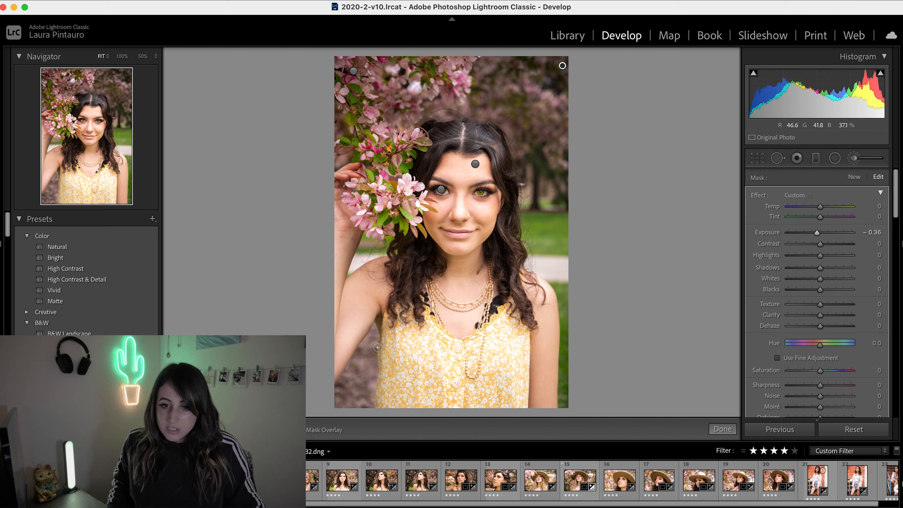
left_click_drag(377, 337, 376, 402)
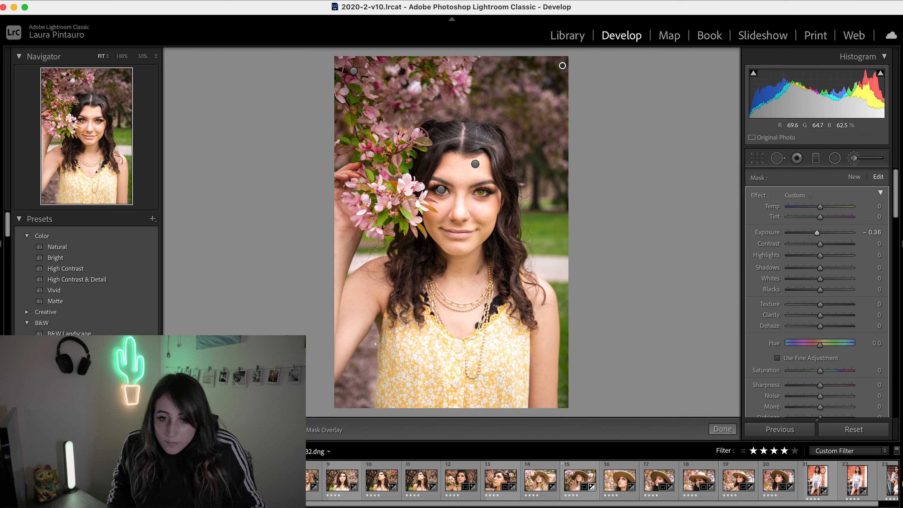
left_click_drag(376, 339, 372, 360)
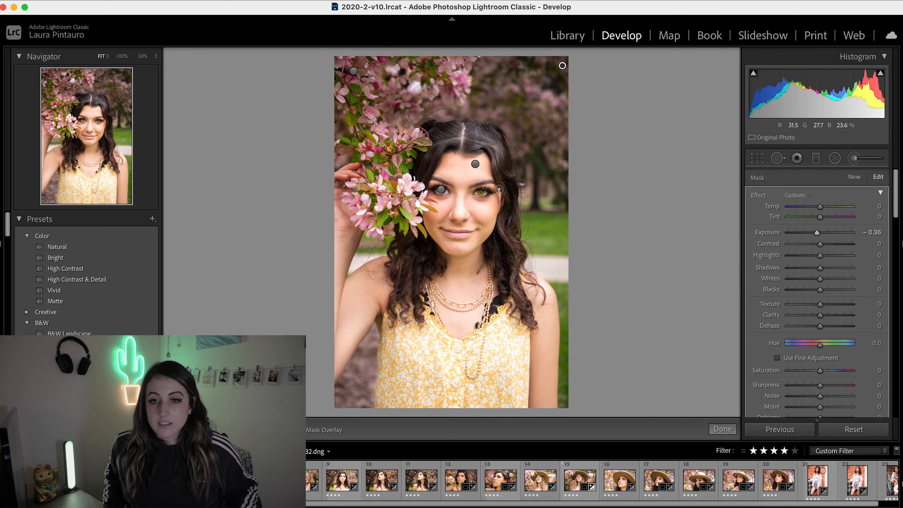
left_click(721, 428)
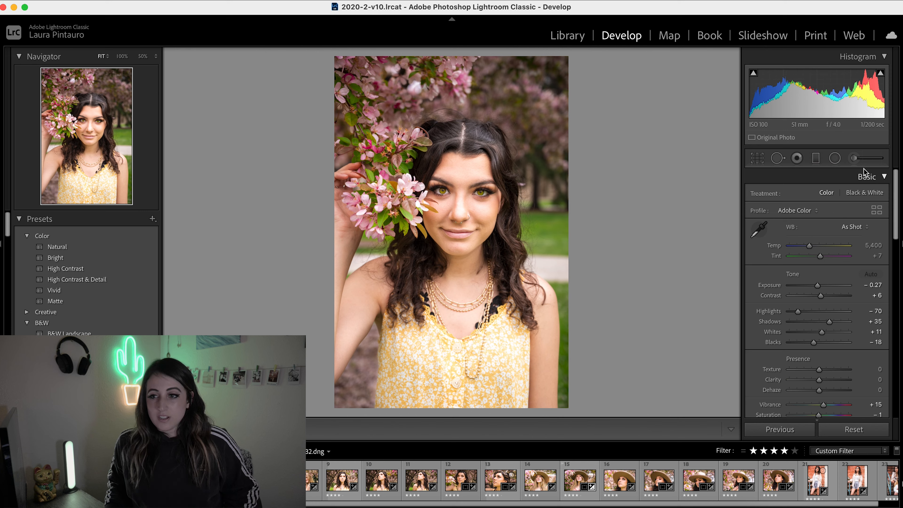
- Set the contrast of the brush mask covering the woman to 30 and compare the portrait before and after editing
left_click(853, 160)
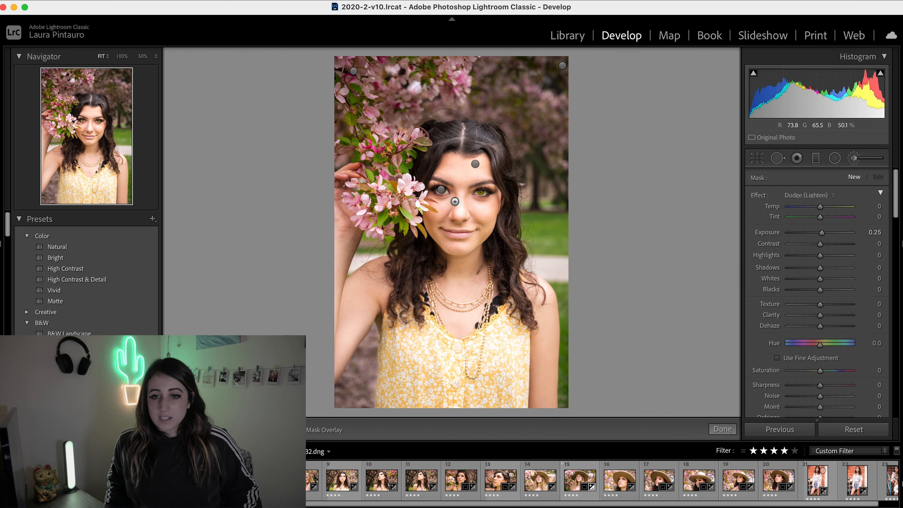
left_click(475, 165)
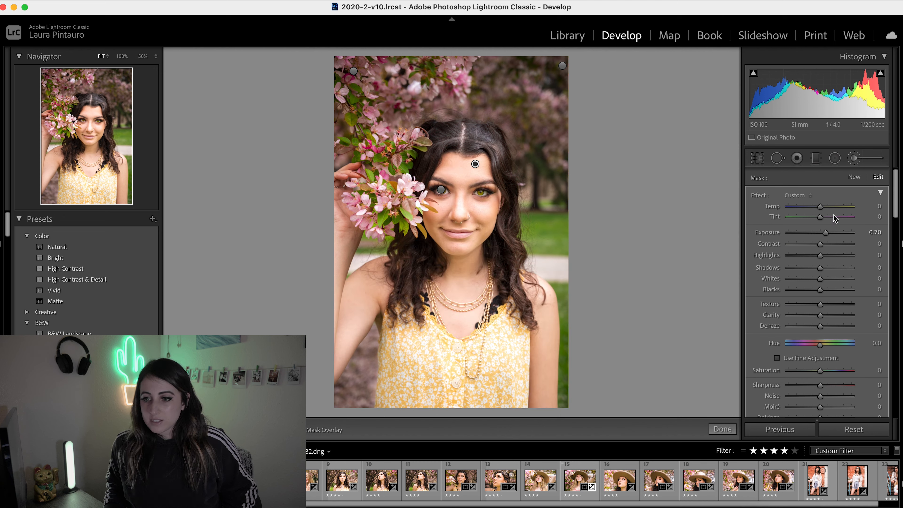
left_click_drag(823, 245, 829, 245)
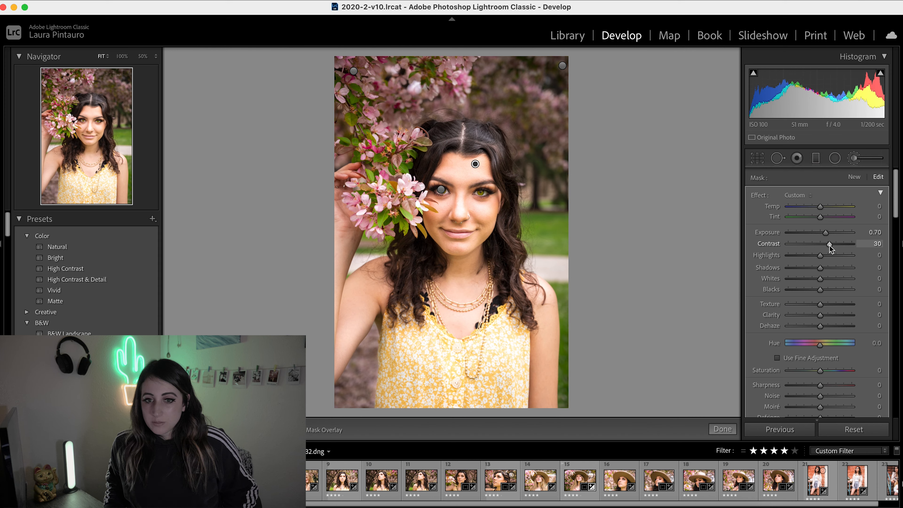
left_click(722, 429)
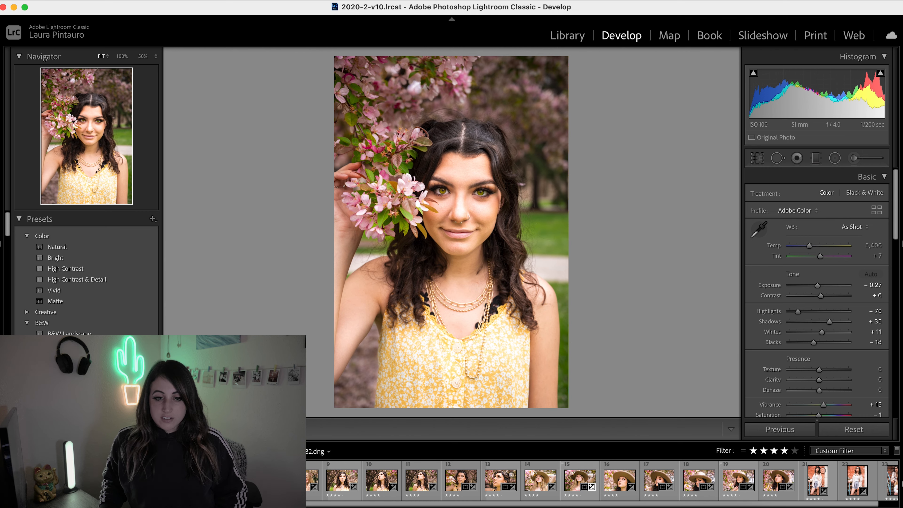
key("y")
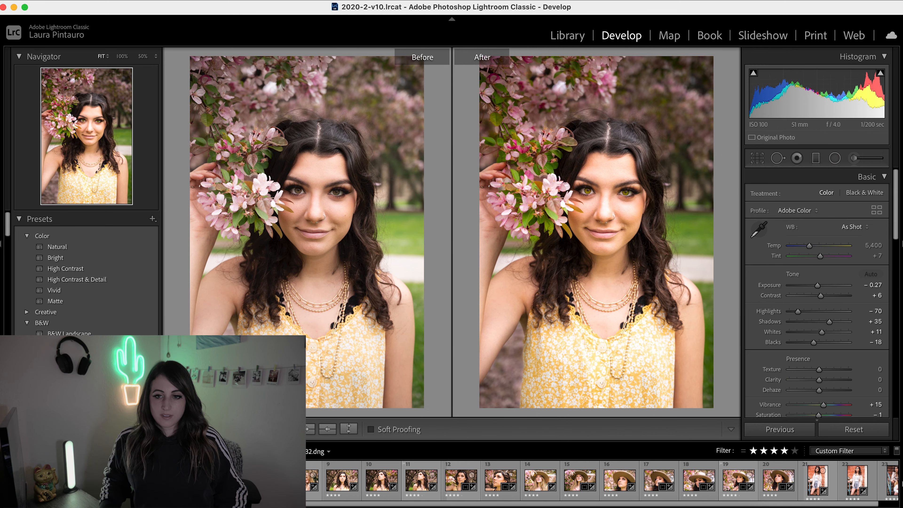
key("y")
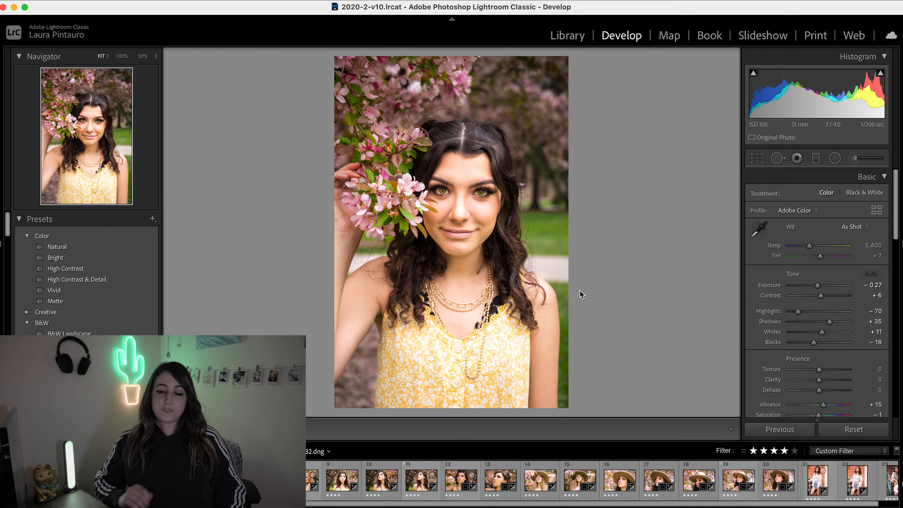